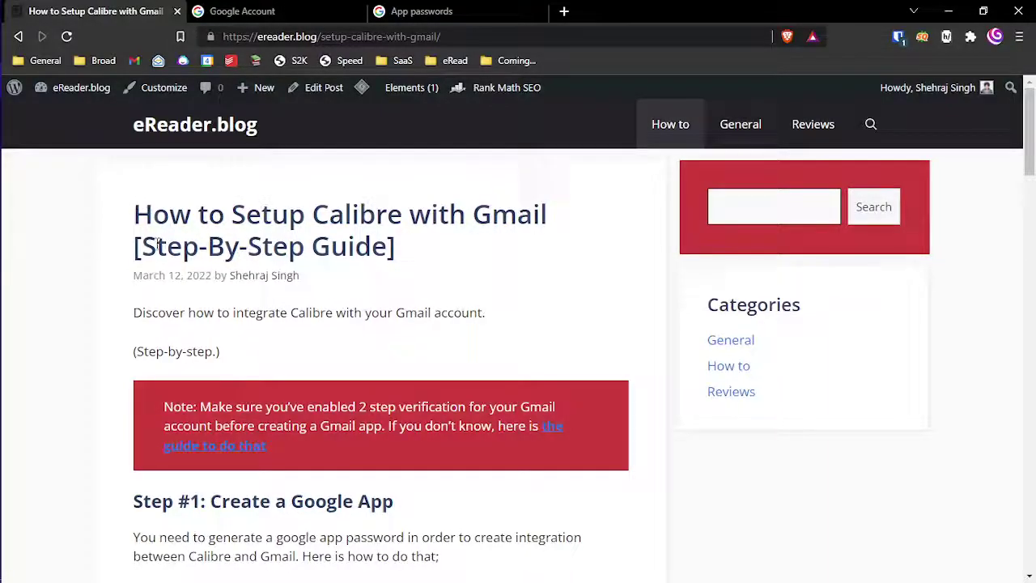
Glance at Calibre preferences, then close the 2-Step Verification help page, returning to the article
{"action": "left_click", "coordinate": [16, 187]}
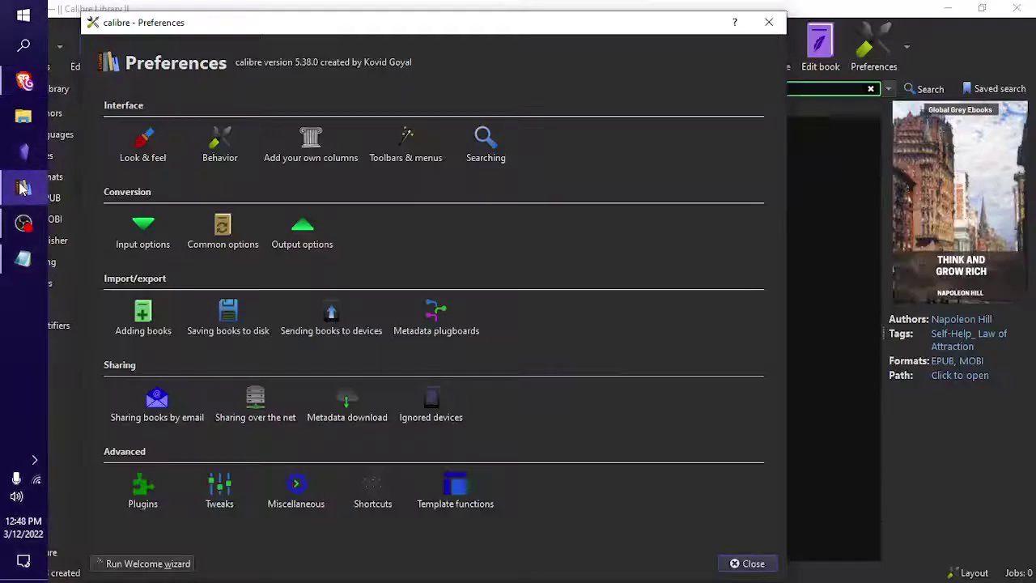
{"action": "left_click", "coordinate": [769, 22]}
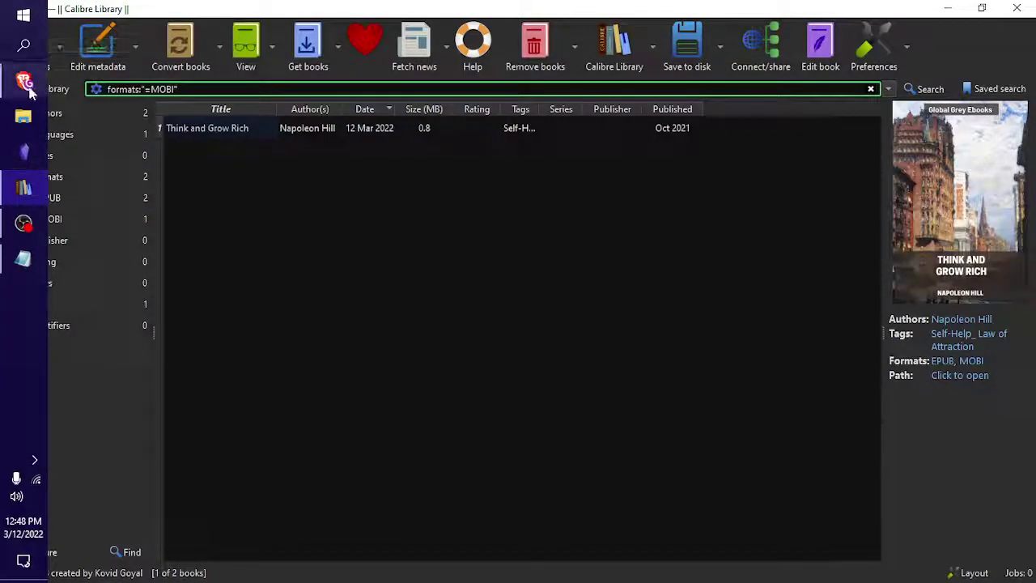
{"action": "left_click", "coordinate": [27, 88]}
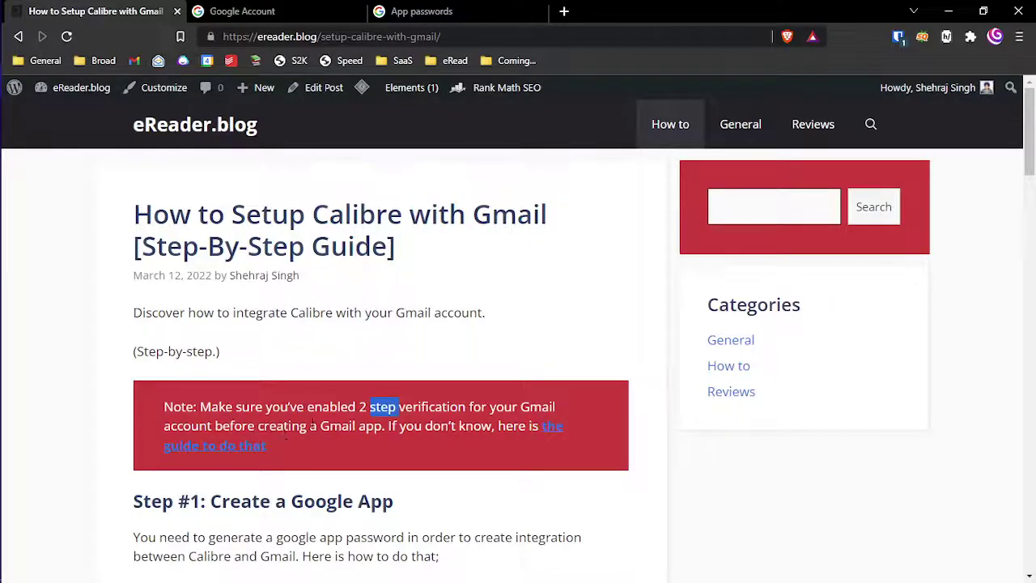
{"action": "left_click", "coordinate": [591, 443]}
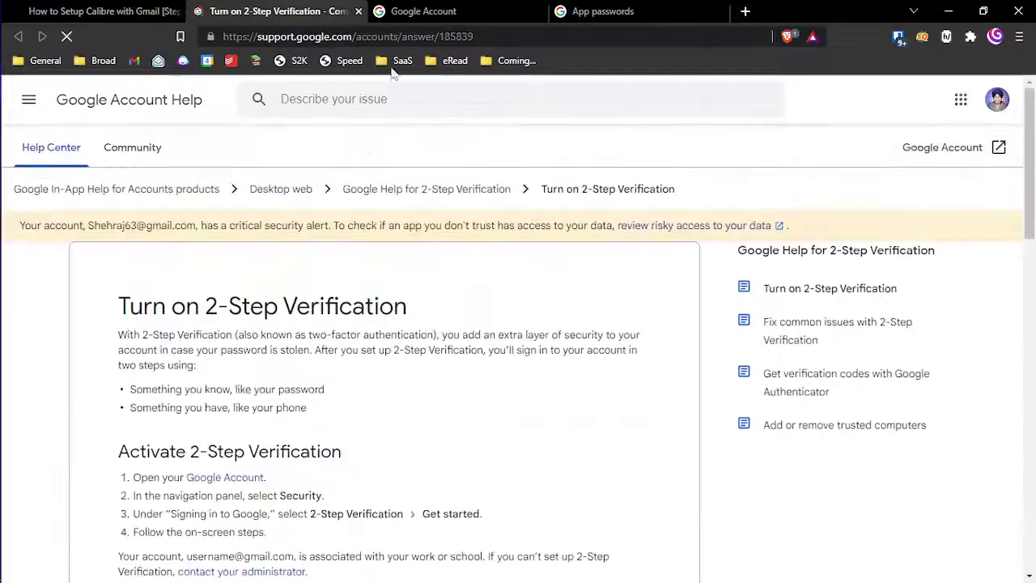
{"action": "key", "text": "ctrl+w"}
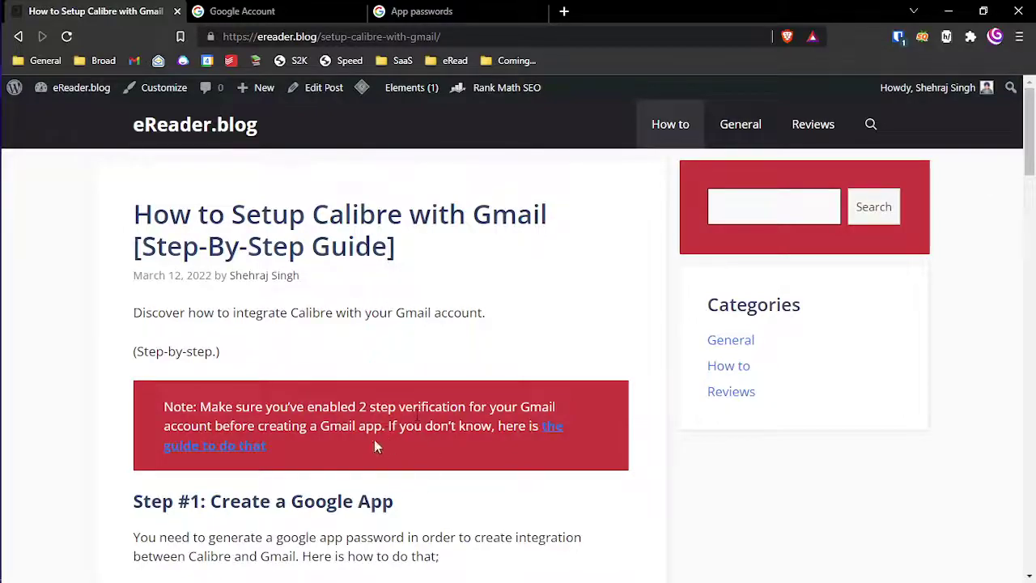
Scroll the eReader.blog article to the 'Step #1: Create a Google App' heading and read it
{"action": "left_click", "coordinate": [299, 38]}
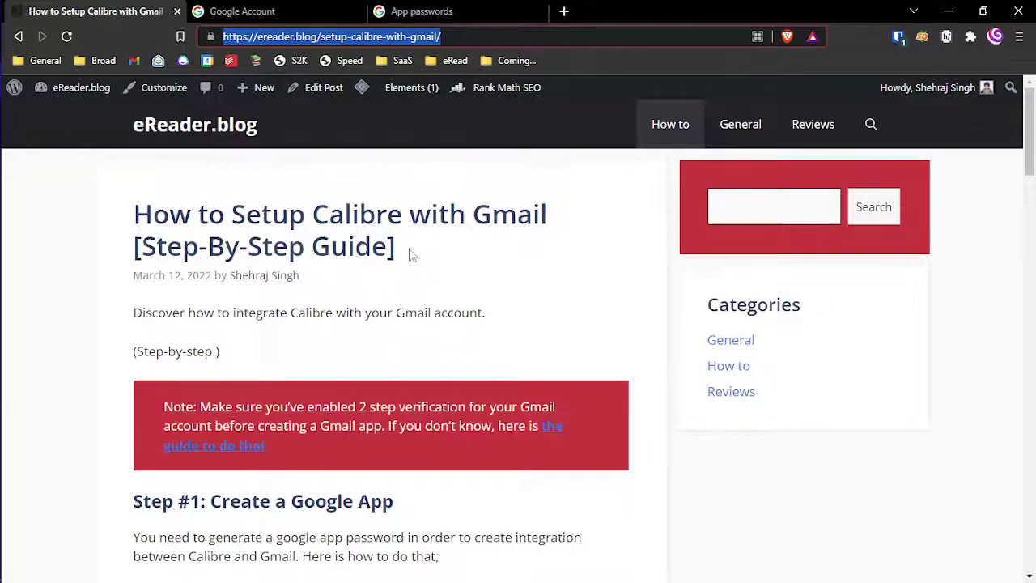
{"action": "left_click", "coordinate": [483, 287]}
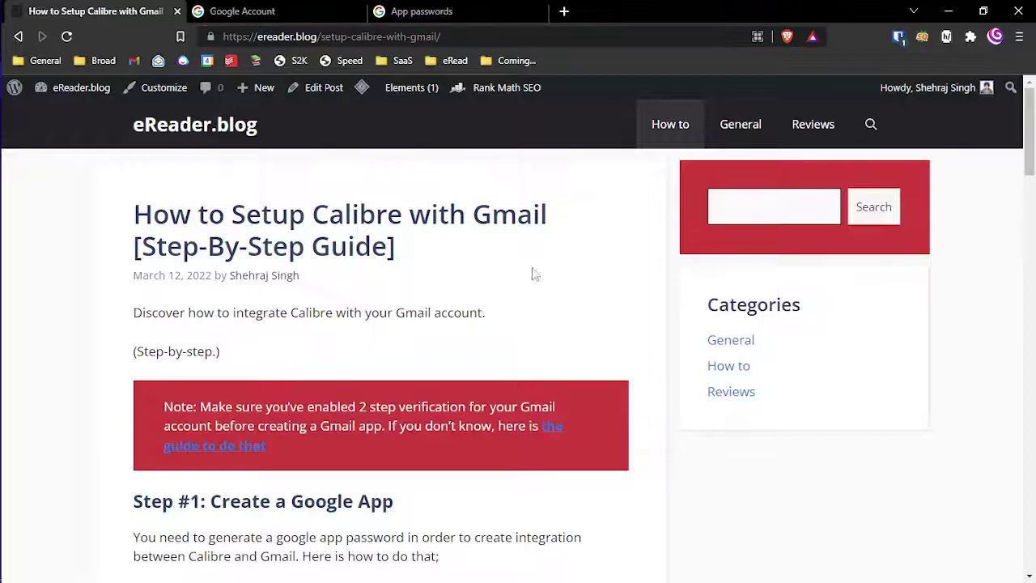
{"action": "left_click_drag", "start_coordinate": [1030, 153], "coordinate": [1030, 206]}
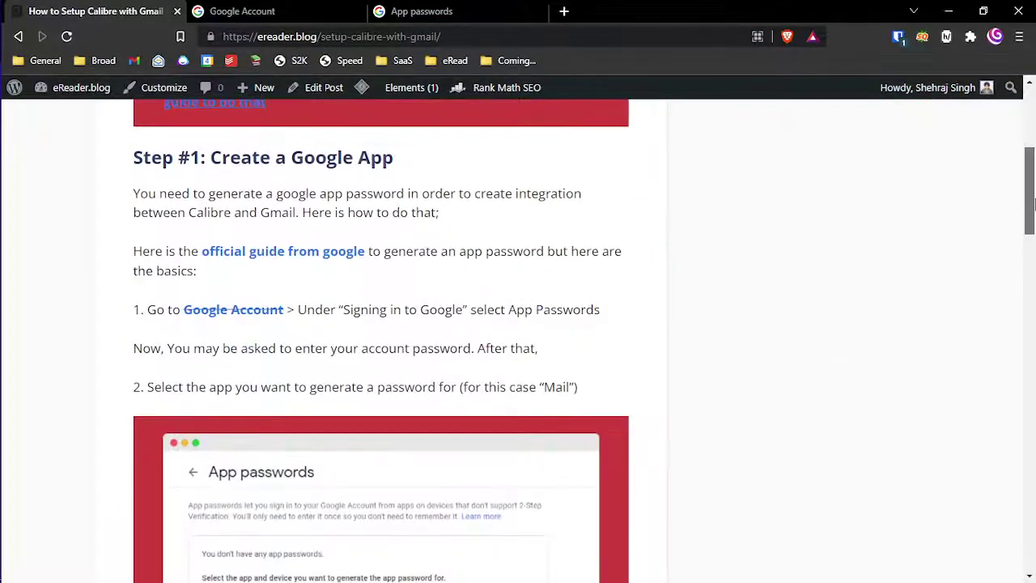
{"action": "triple_click", "coordinate": [188, 165]}
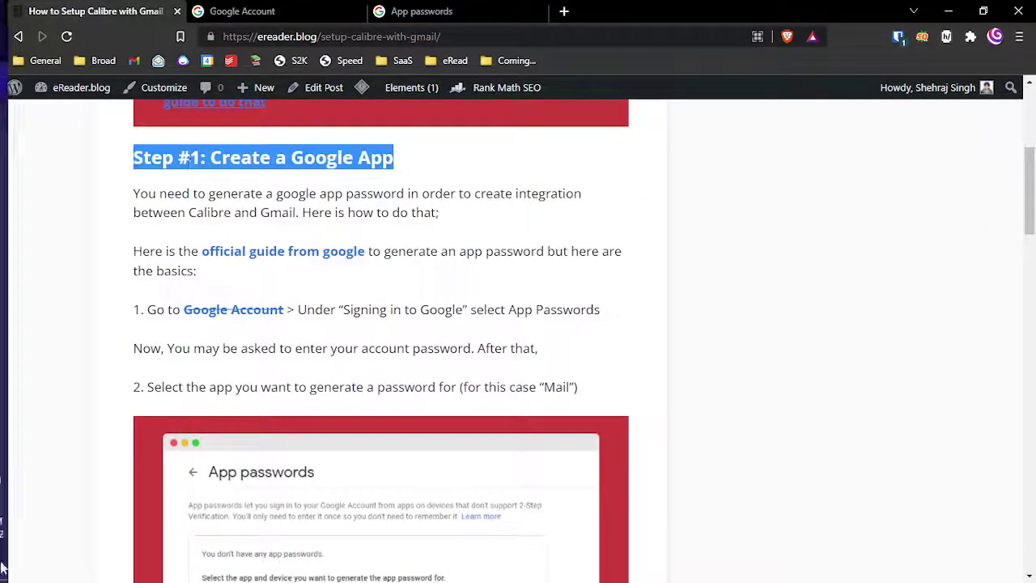
{"action": "left_click", "coordinate": [194, 271]}
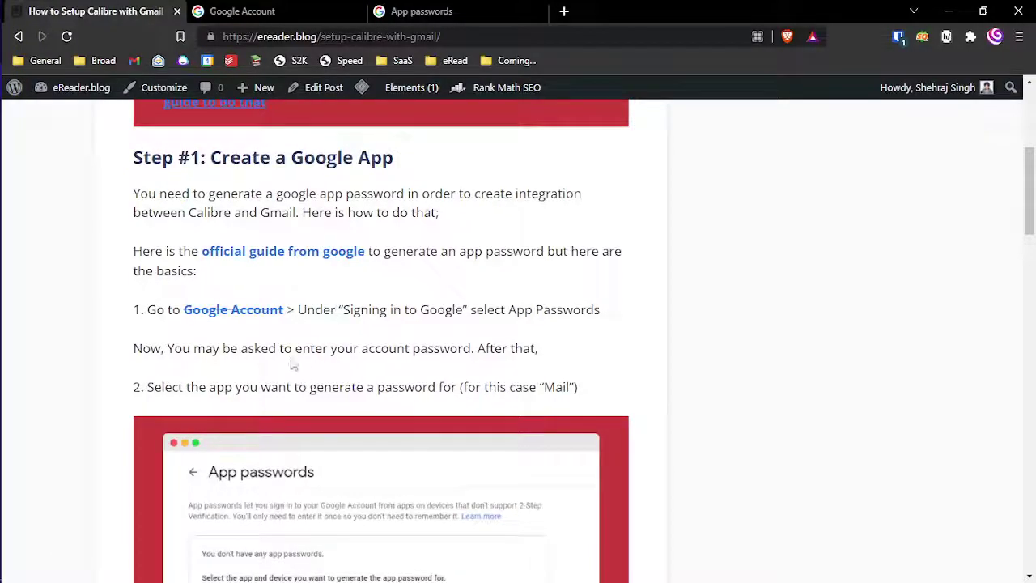
{"action": "scroll", "coordinate": [718, 261], "scroll_direction": "down", "scroll_amount": 2}
{"action": "scroll", "coordinate": [717, 262], "scroll_direction": "down", "scroll_amount": 3}
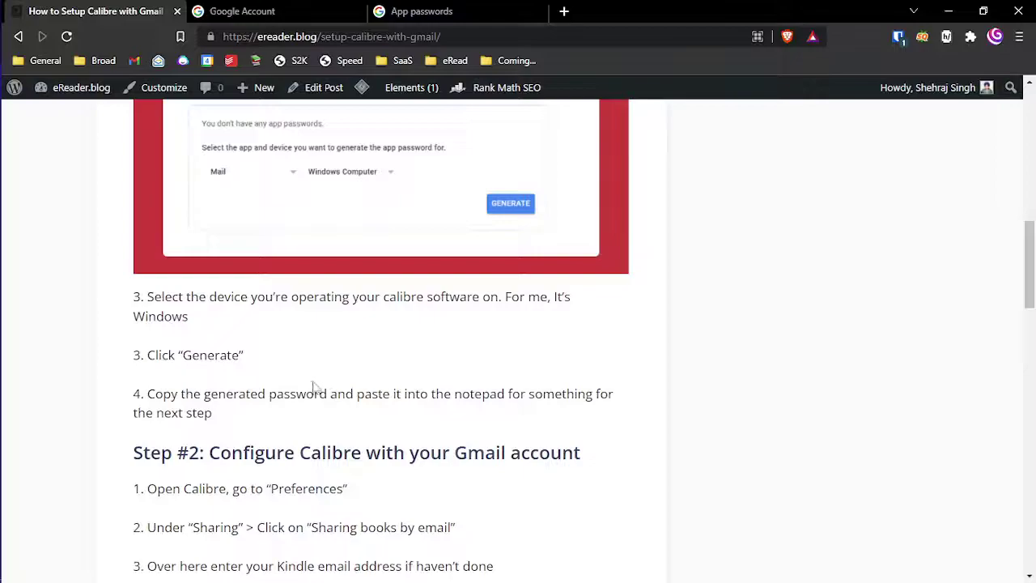
{"action": "scroll", "coordinate": [315, 387], "scroll_direction": "up", "scroll_amount": 5}
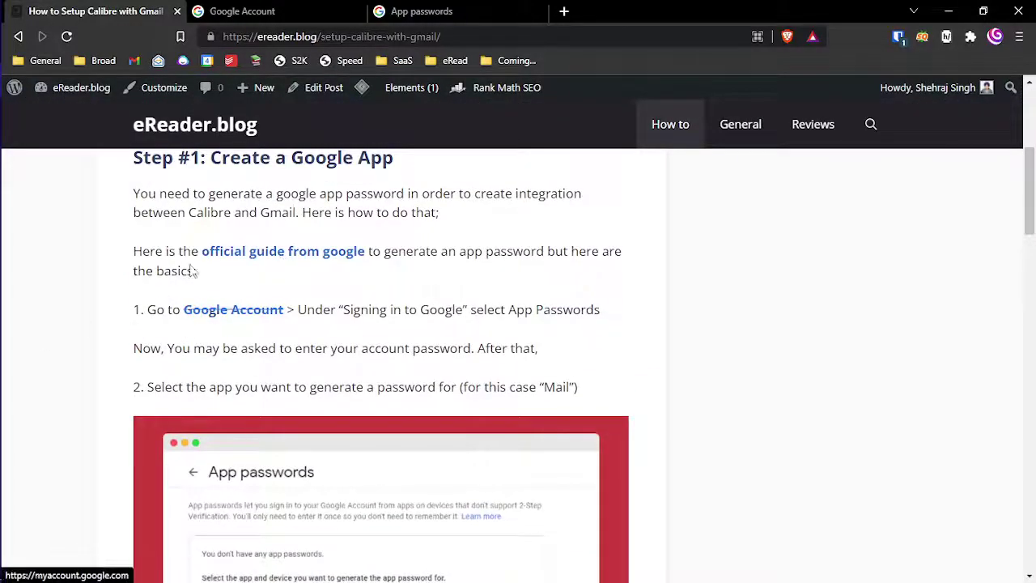
Switch to the Google Account home page tab
{"action": "left_click", "coordinate": [202, 10]}
{"action": "left_click", "coordinate": [153, 12]}
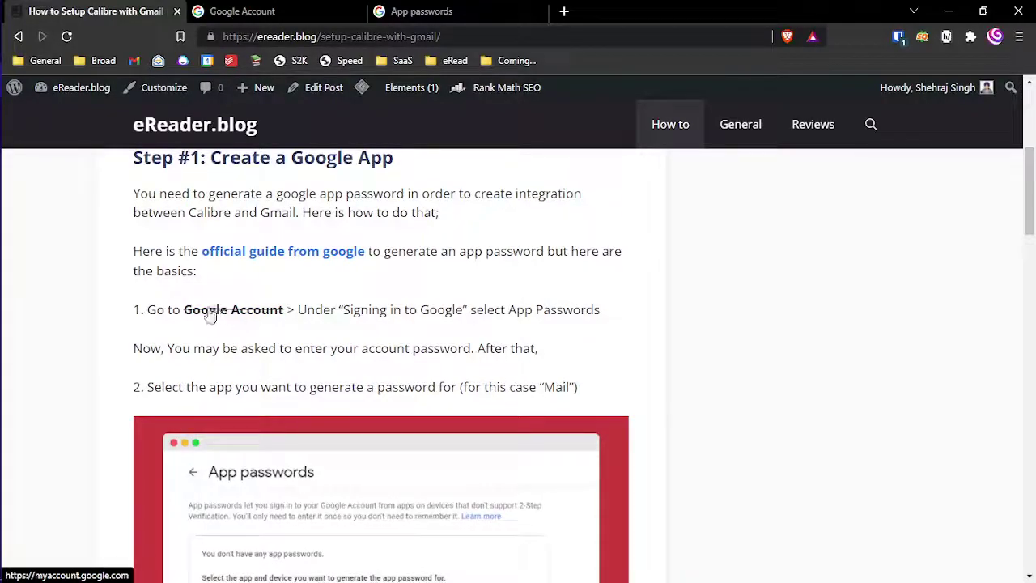
{"action": "left_click", "coordinate": [230, 10]}
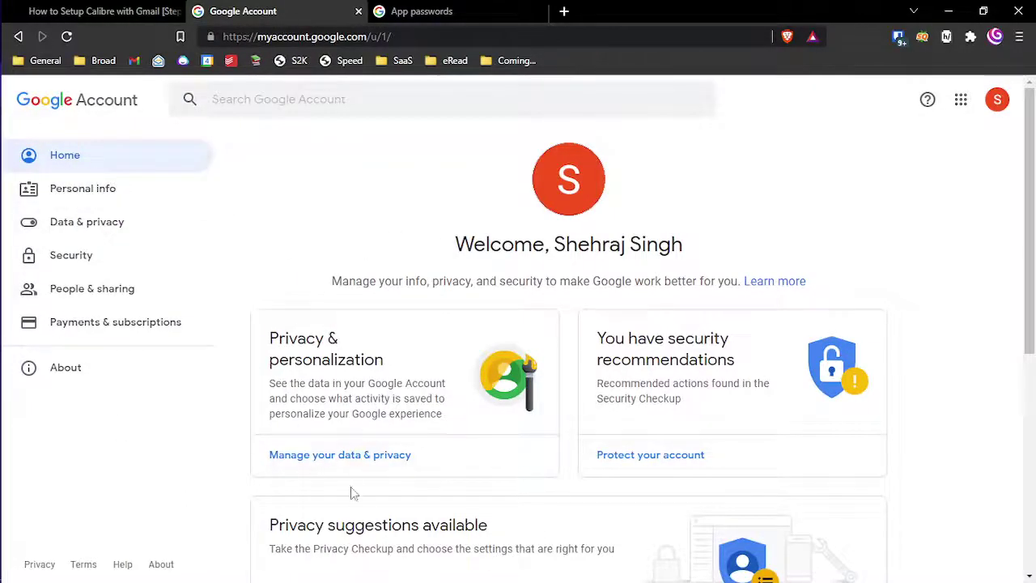
Go through Security and Signing in to Google to the empty App passwords page
{"action": "left_click", "coordinate": [81, 259]}
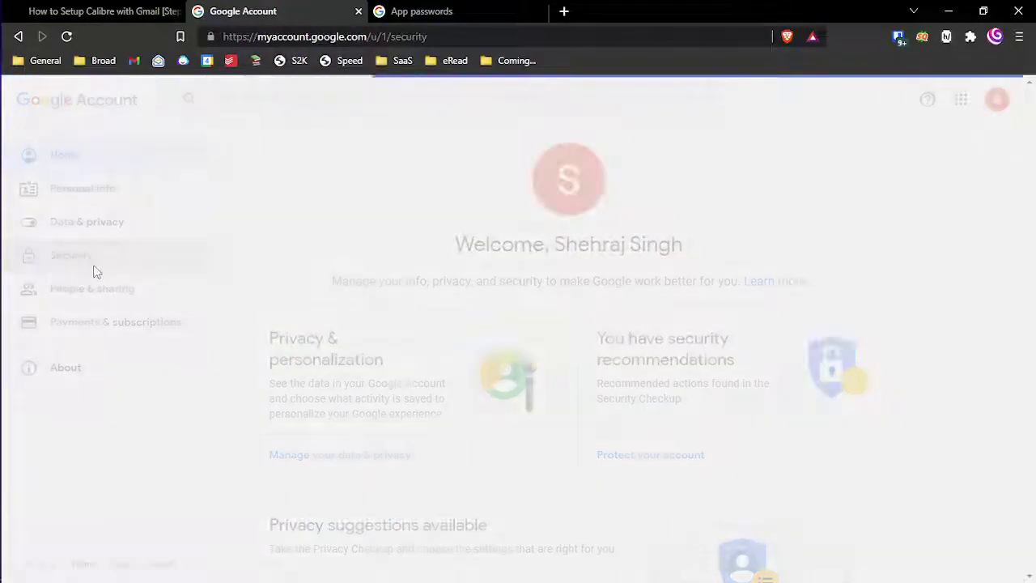
{"action": "left_click_drag", "start_coordinate": [1032, 139], "coordinate": [1033, 277]}
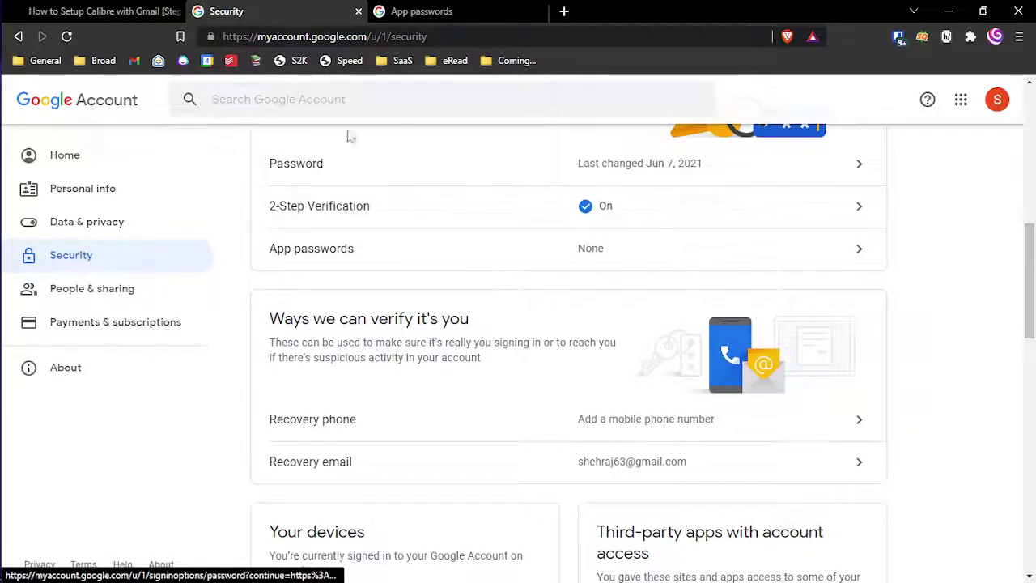
{"action": "left_click", "coordinate": [359, 11]}
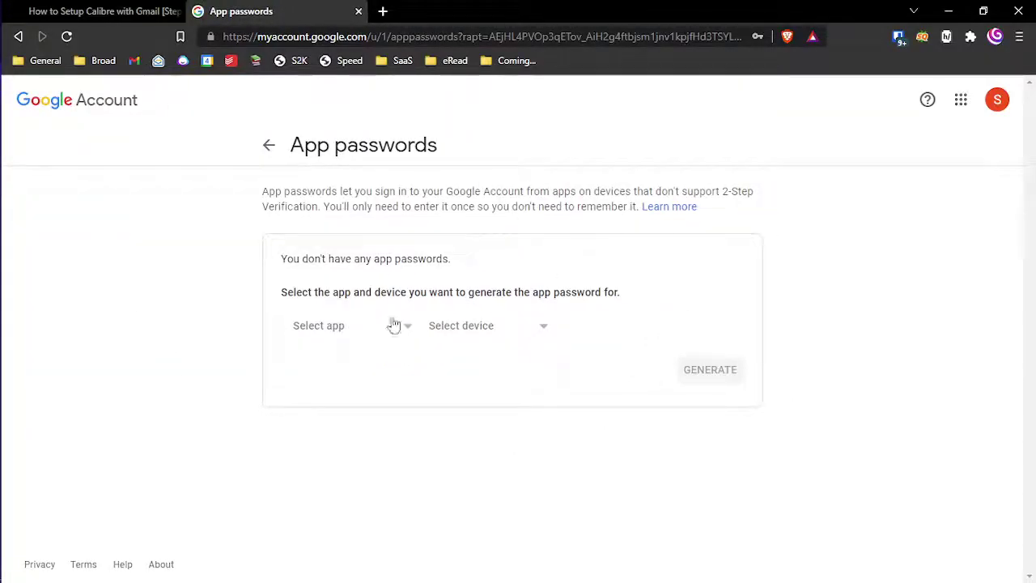
Generate an app password with app set to Mail and device to Windows Computer
{"action": "left_click", "coordinate": [371, 335]}
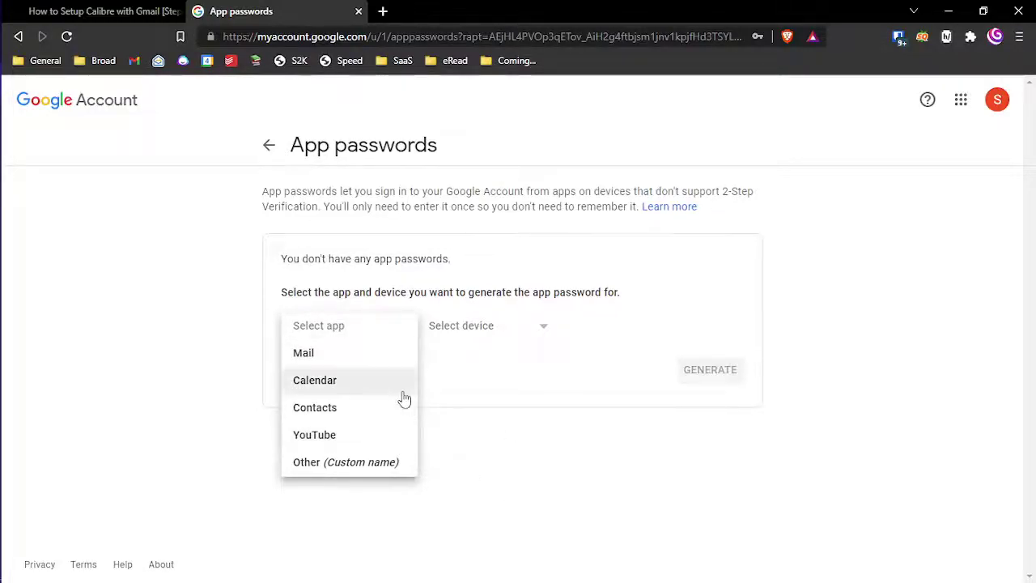
{"action": "left_click", "coordinate": [455, 397]}
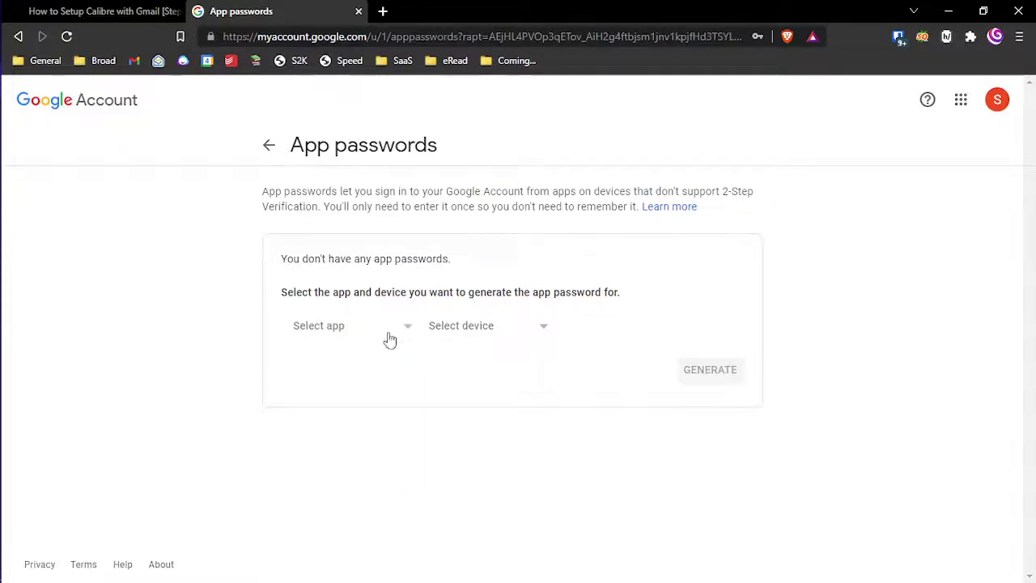
{"action": "left_click", "coordinate": [390, 340]}
{"action": "left_click", "coordinate": [364, 356]}
{"action": "left_click", "coordinate": [495, 328]}
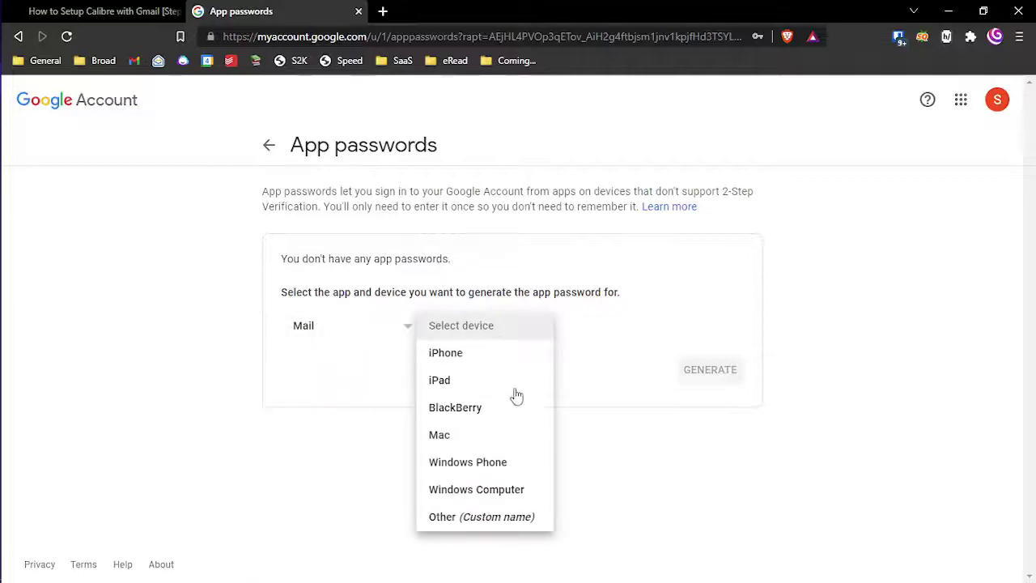
{"action": "left_click", "coordinate": [500, 494]}
{"action": "left_click", "coordinate": [324, 340]}
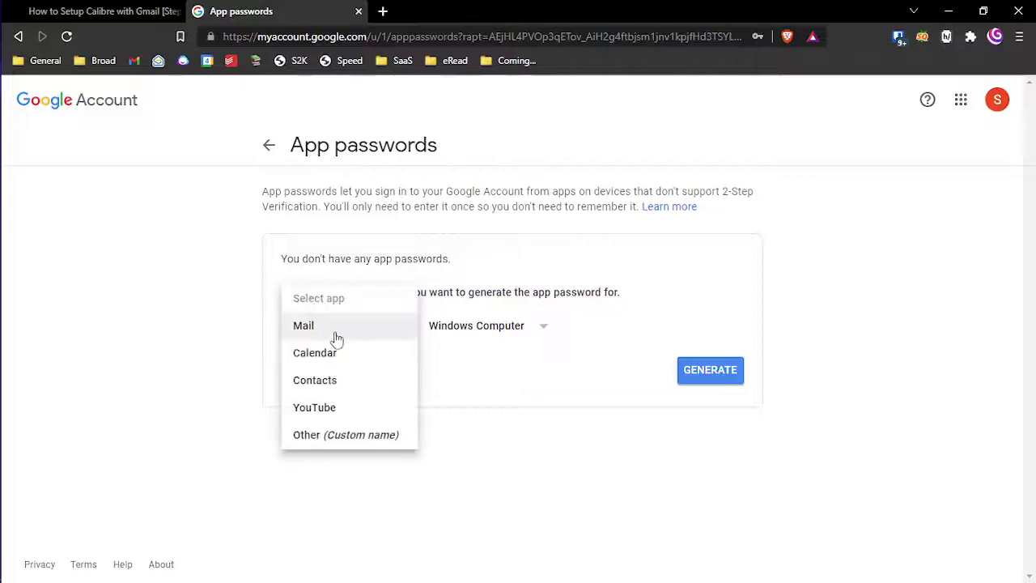
{"action": "left_click", "coordinate": [343, 334]}
{"action": "left_click", "coordinate": [452, 336]}
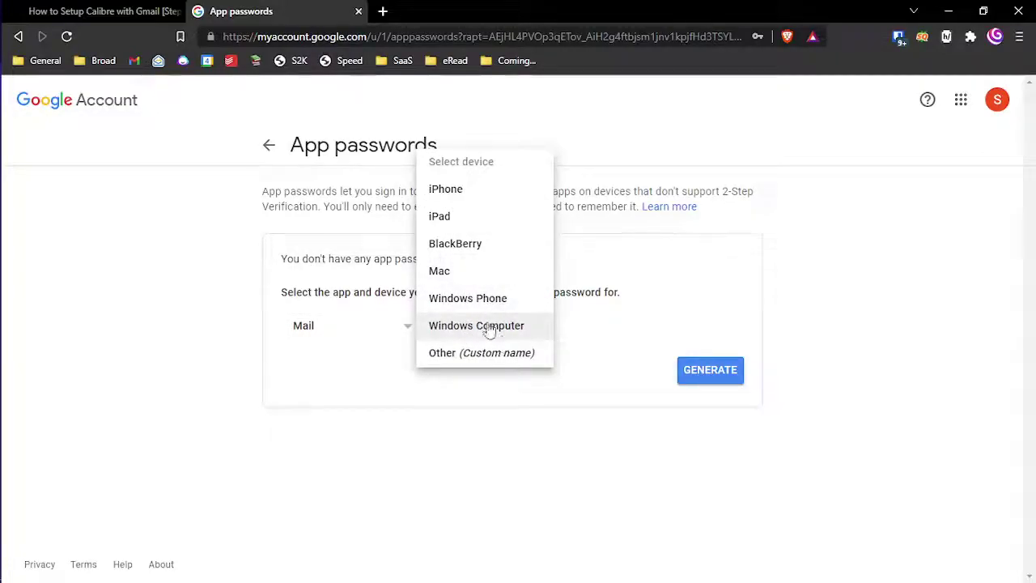
{"action": "left_click", "coordinate": [479, 338]}
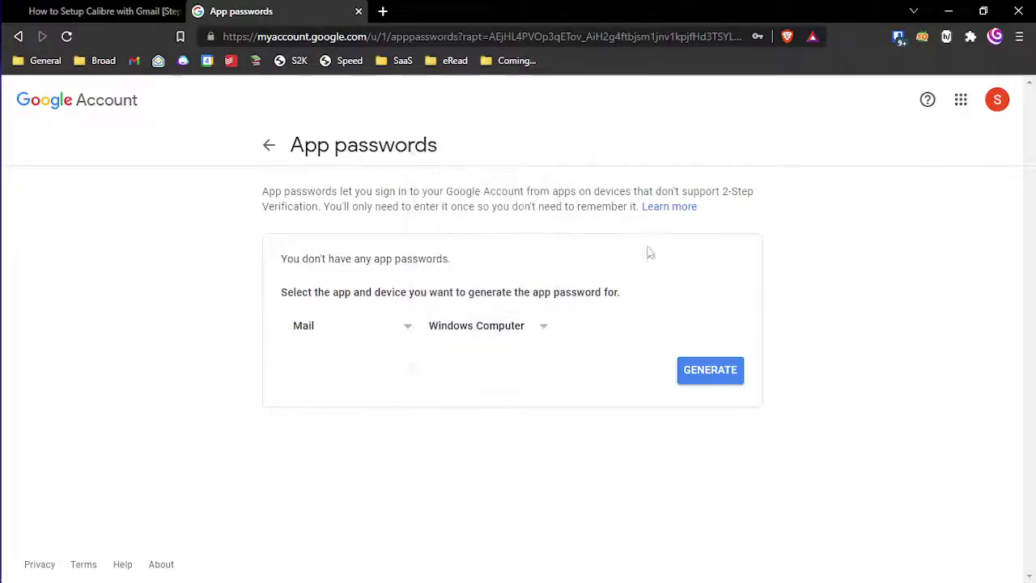
{"action": "left_click", "coordinate": [701, 371]}
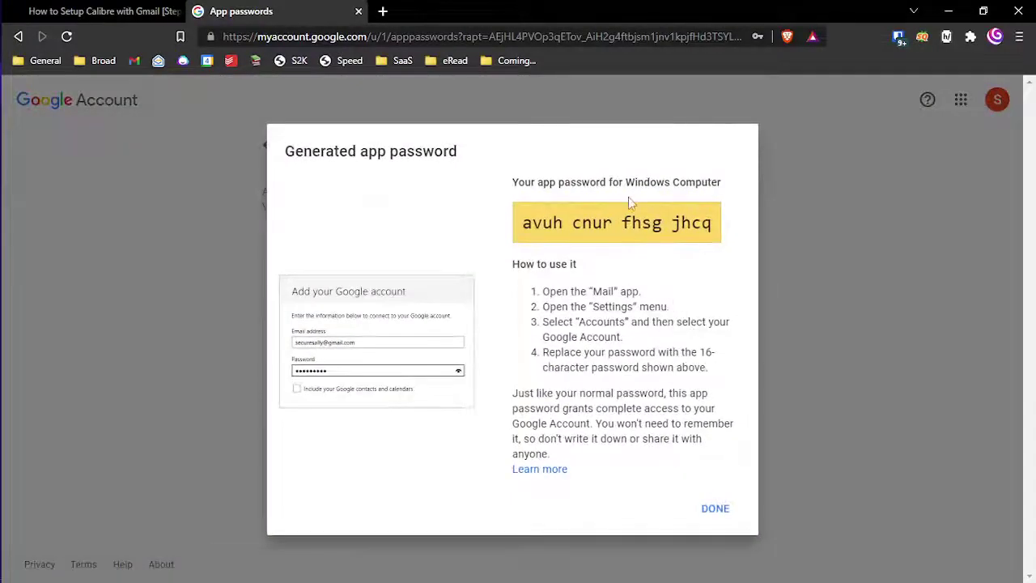
Copy the generated 16-character app password and paste it into a blank Notepad note
{"action": "left_click", "coordinate": [630, 211]}
{"action": "right_click", "coordinate": [594, 223]}
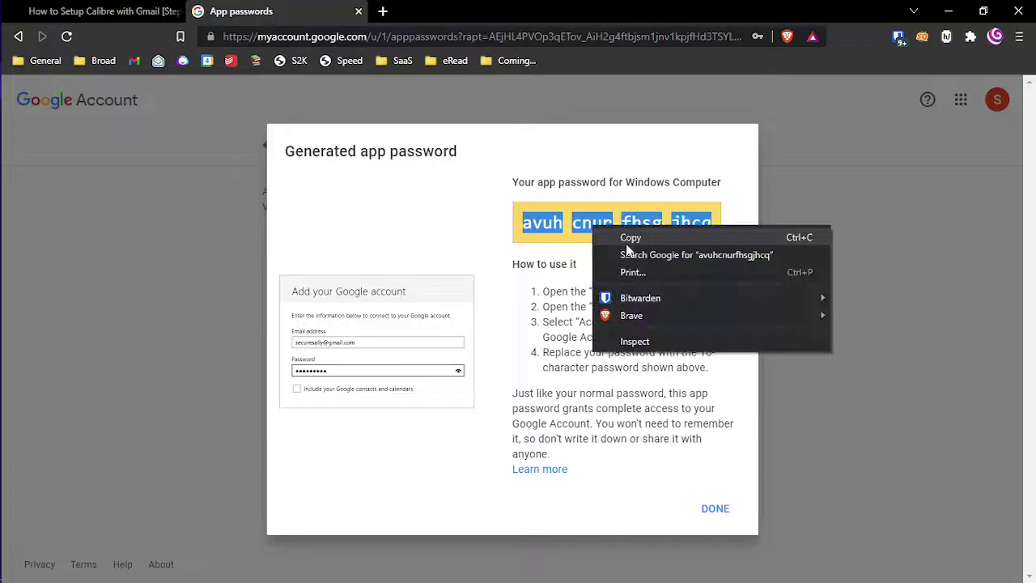
{"action": "left_click", "coordinate": [626, 244]}
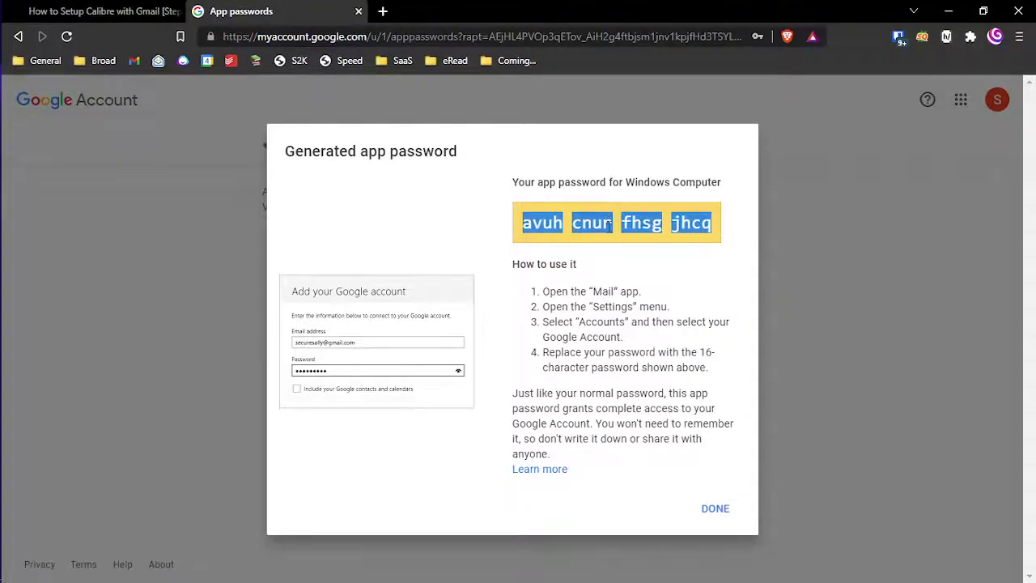
{"action": "key", "text": "Return"}
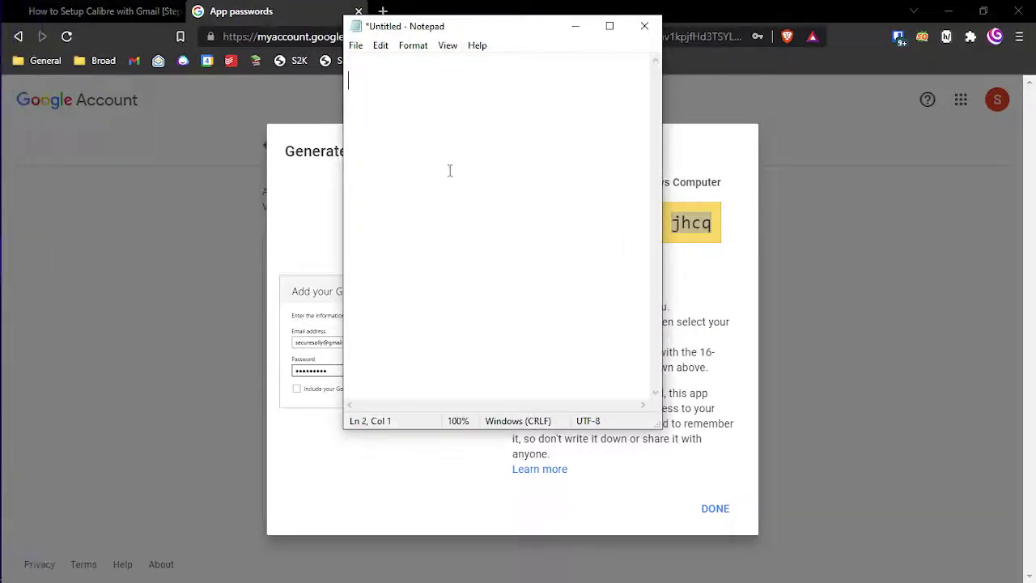
{"action": "key", "text": "ctrl+v"}
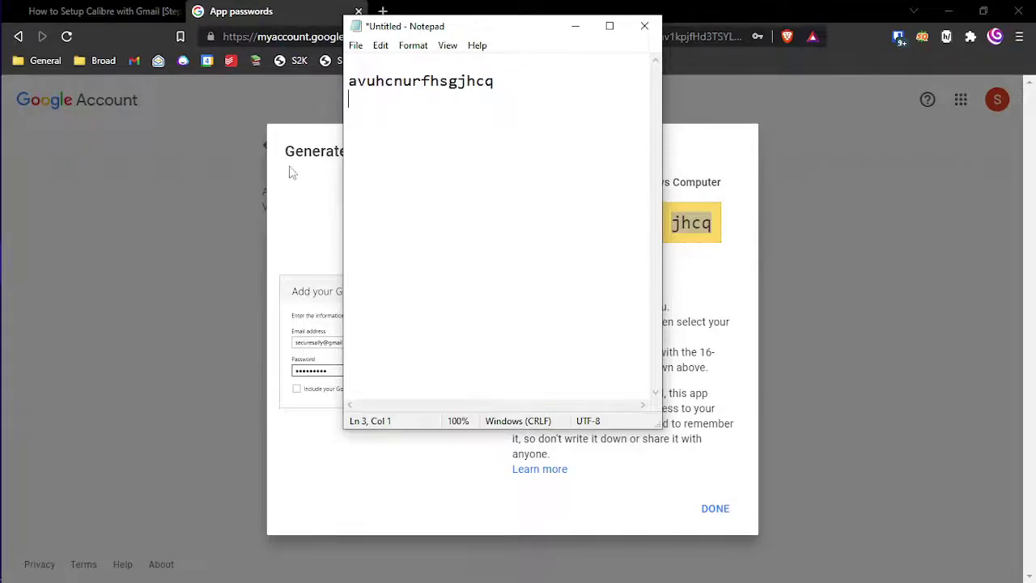
{"action": "left_click", "coordinate": [292, 172]}
Scroll the guide to the Step #2 heading on configuring Calibre with a Gmail account
{"action": "left_click", "coordinate": [129, 11]}
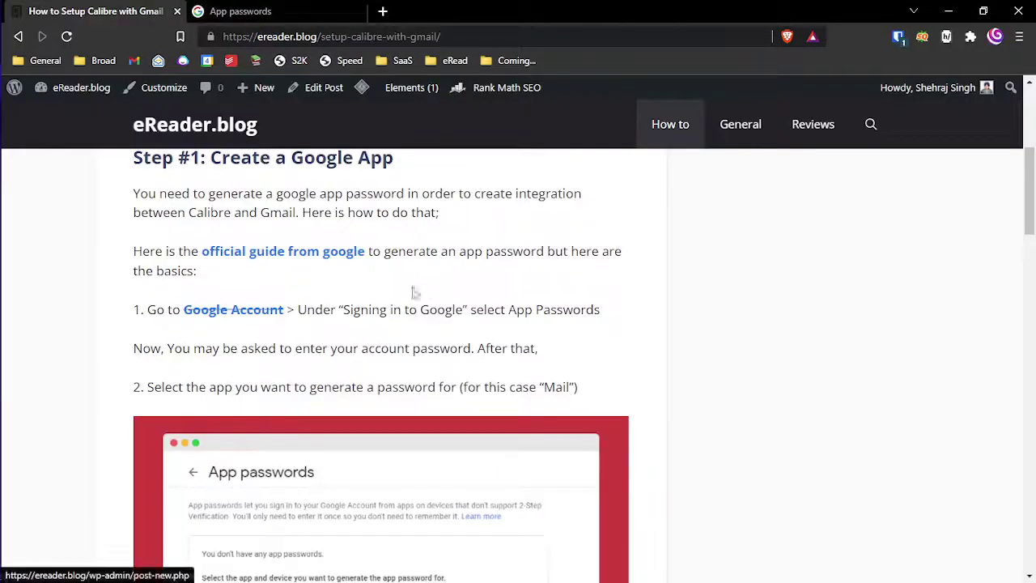
{"action": "left_click_drag", "start_coordinate": [1029, 185], "coordinate": [1033, 295]}
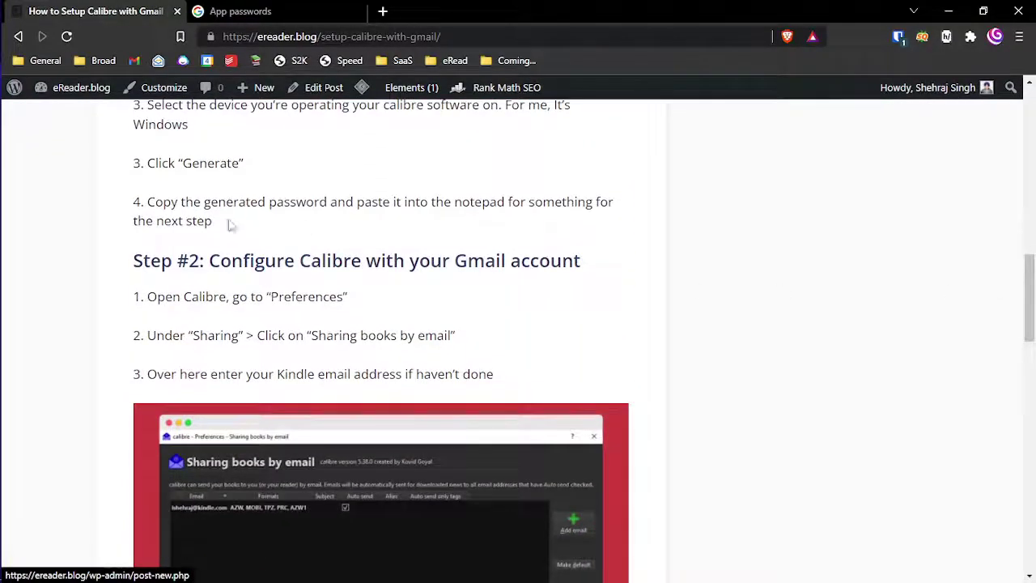
{"action": "left_click_drag", "start_coordinate": [1031, 267], "coordinate": [1032, 291]}
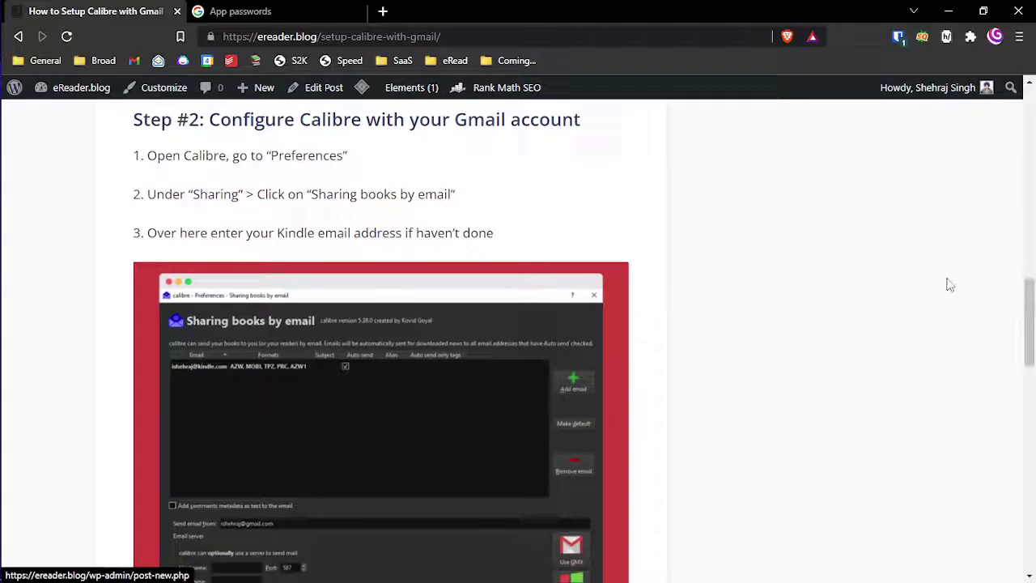
{"action": "triple_click", "coordinate": [334, 120]}
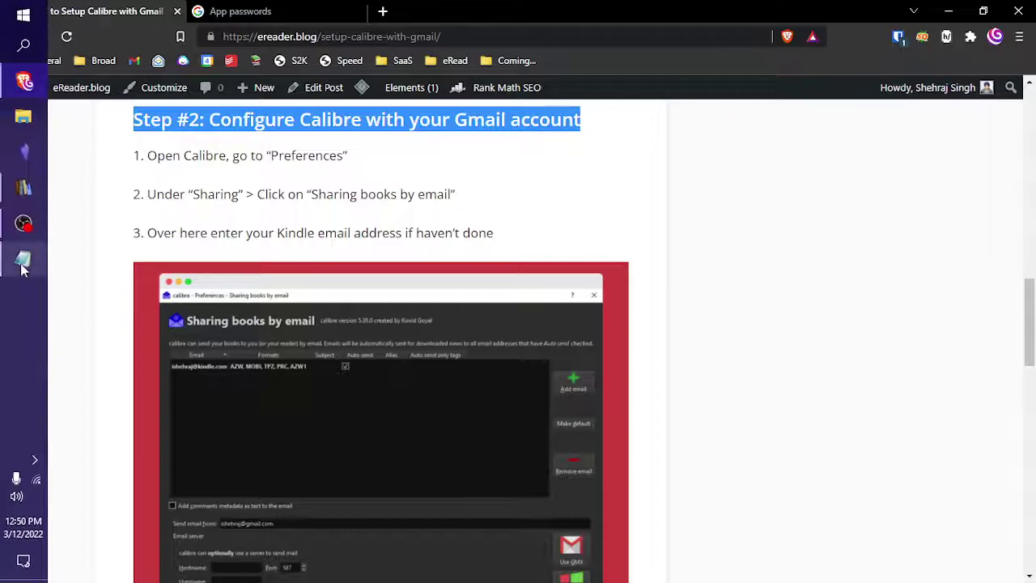
Open Calibre Preferences at the Sharing books by email page
{"action": "left_click", "coordinate": [25, 187]}
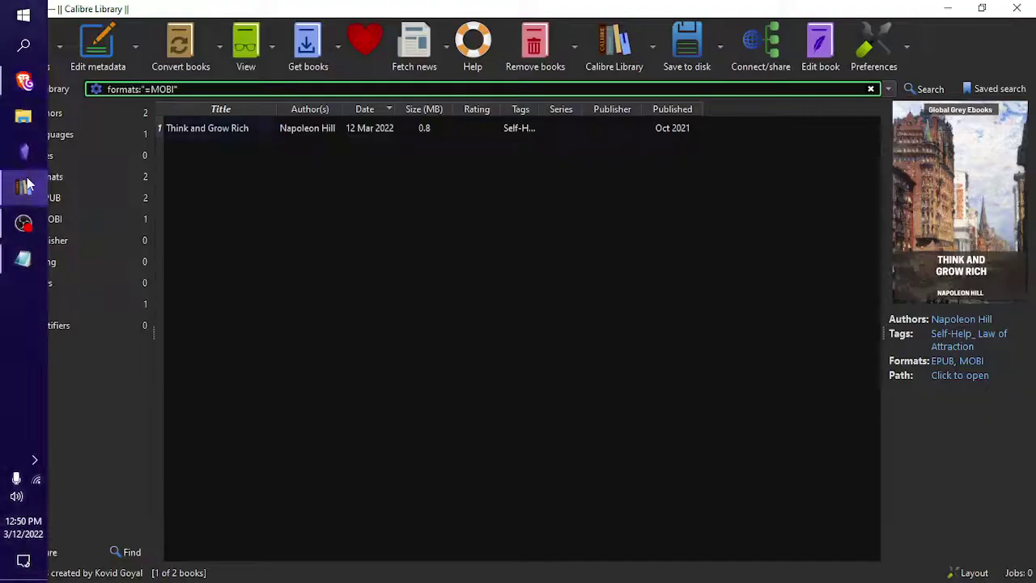
{"action": "left_click", "coordinate": [872, 63]}
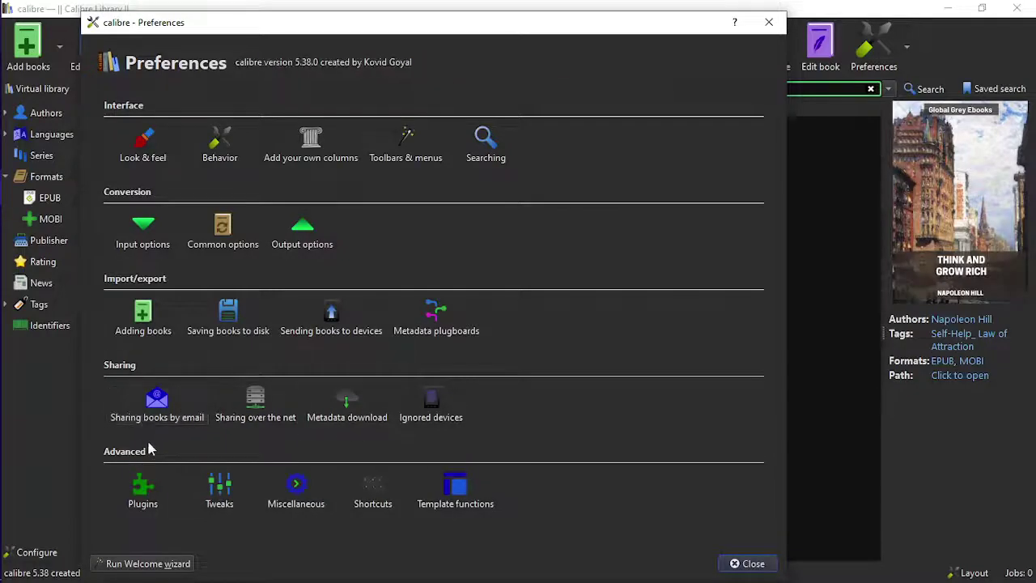
{"action": "left_click", "coordinate": [167, 423]}
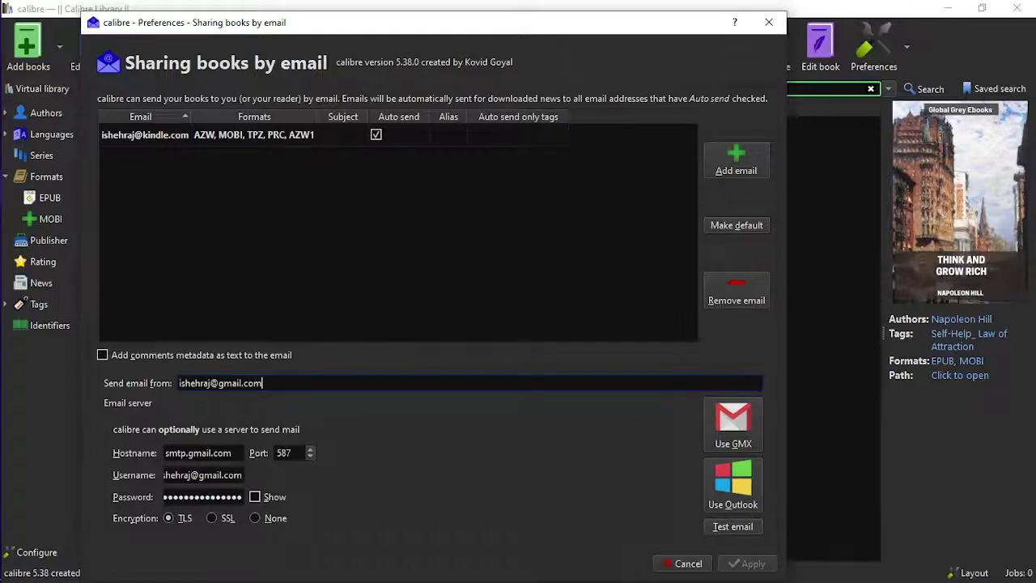
Check the send-from address and username against the setup guide
{"action": "key", "text": "shift+Home"}
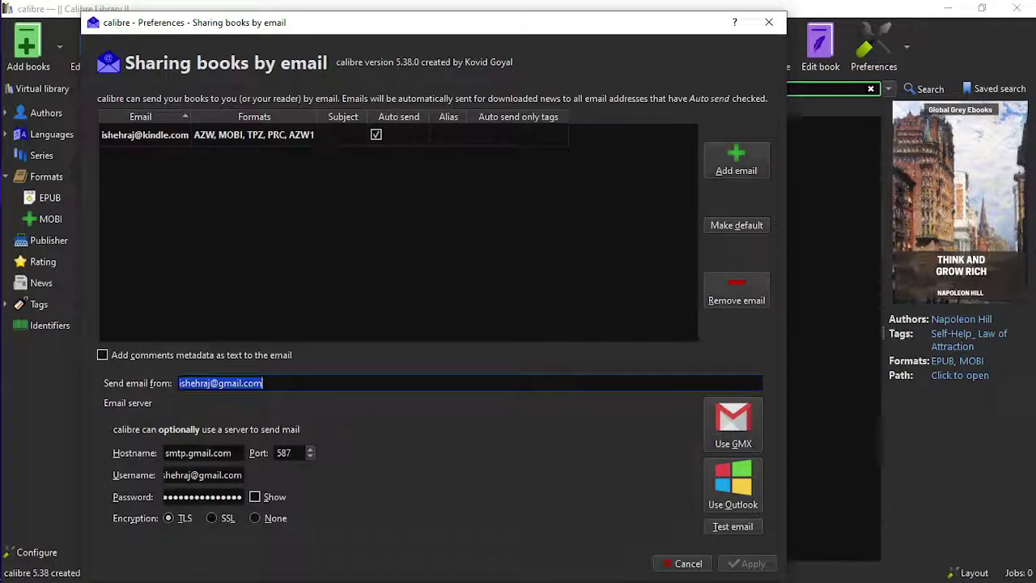
{"action": "triple_click", "coordinate": [231, 383]}
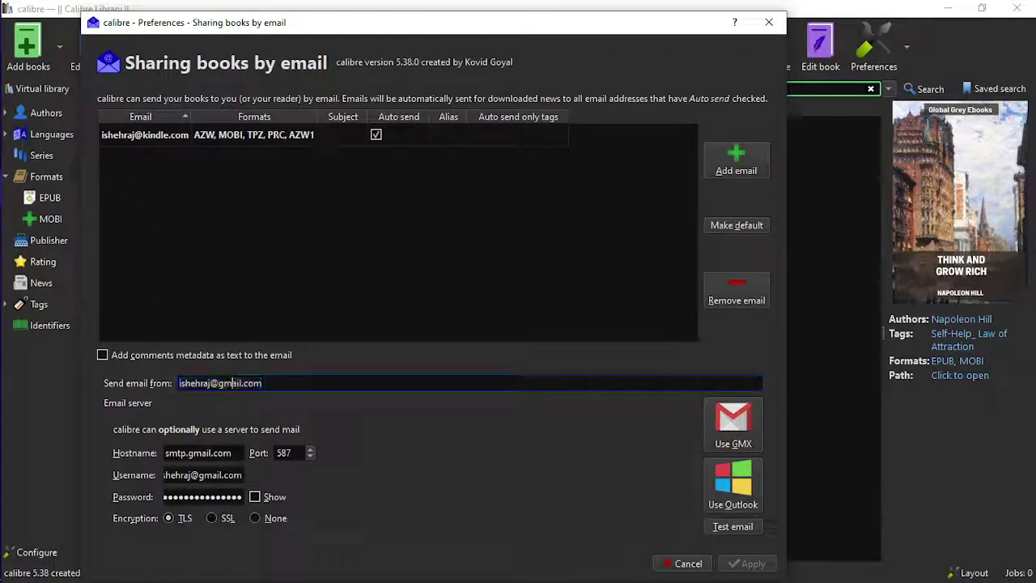
{"action": "mouse_move", "coordinate": [206, 429]}
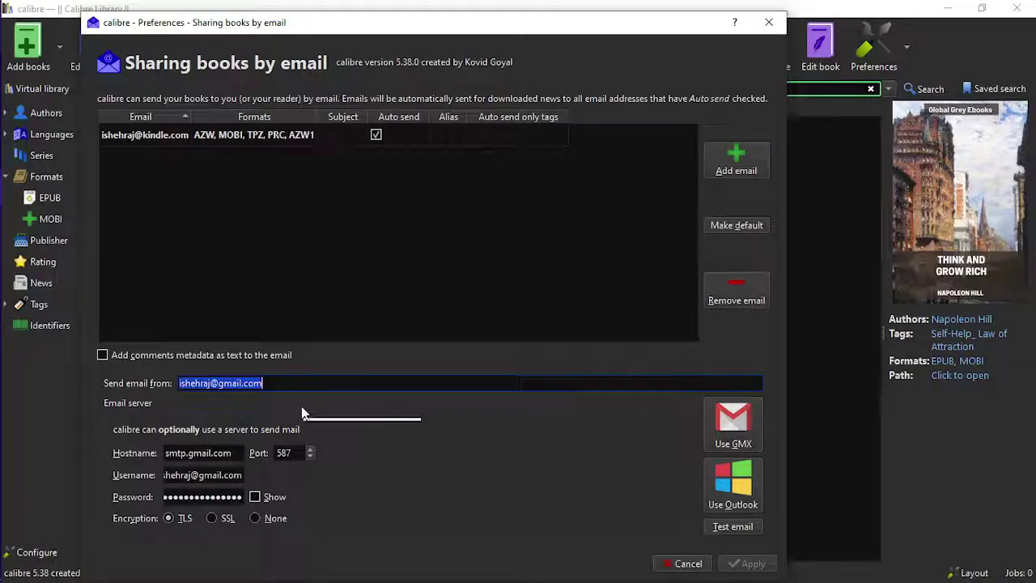
{"action": "left_click", "coordinate": [166, 409]}
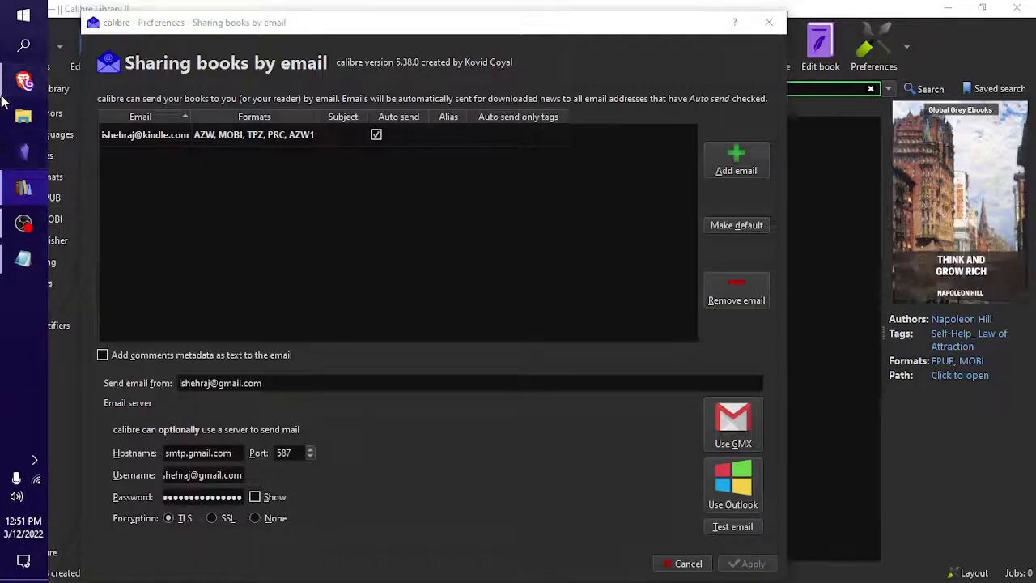
{"action": "left_click", "coordinate": [25, 86]}
{"action": "scroll", "coordinate": [1030, 323], "scroll_direction": "down", "scroll_amount": 5}
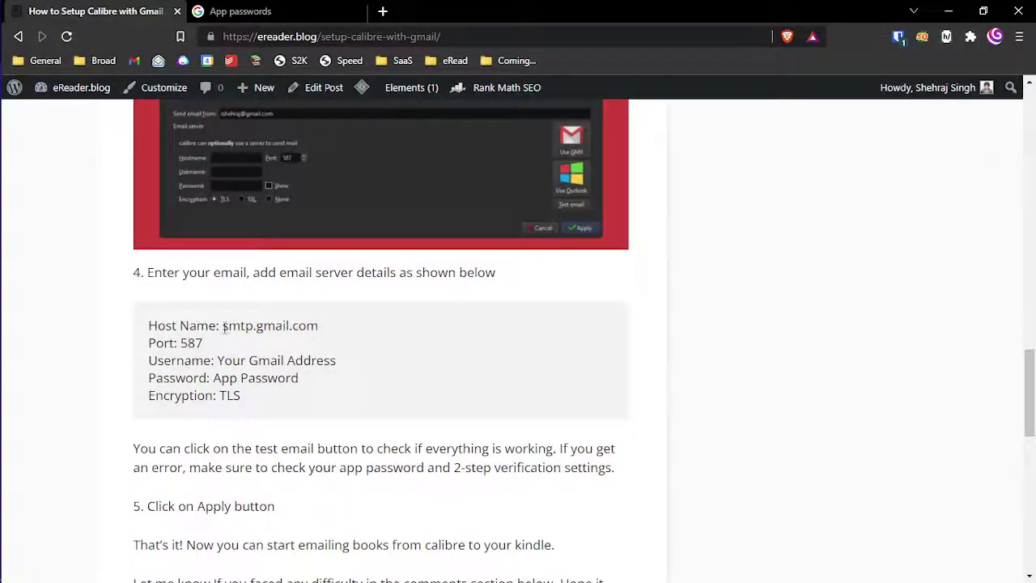
{"action": "mouse_move", "coordinate": [24, 291]}
{"action": "left_click", "coordinate": [15, 225]}
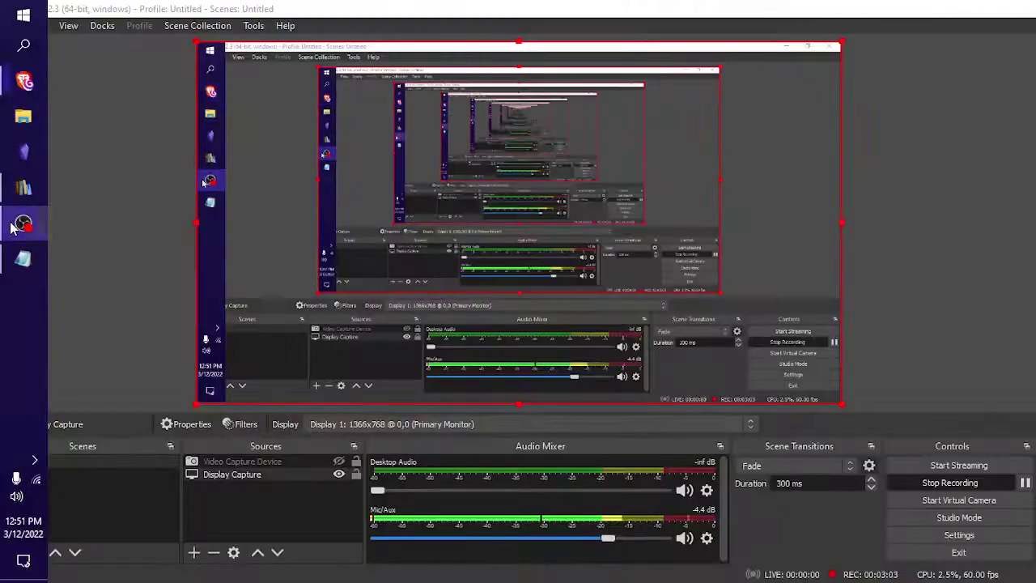
{"action": "left_click", "coordinate": [23, 188]}
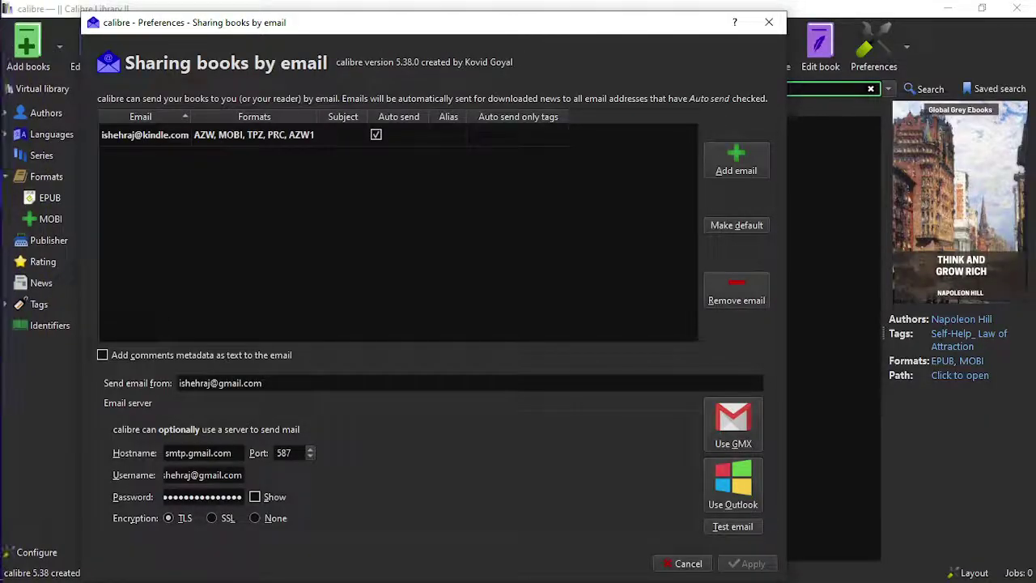
{"action": "key", "text": "Tab"}
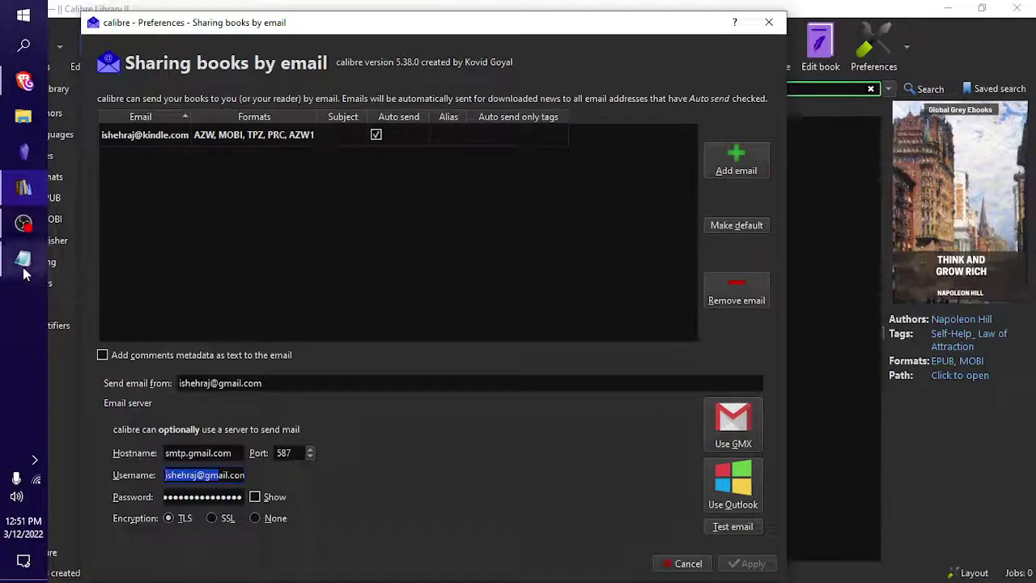
Replace the email server password with the app password from Notepad, shown as plain text
{"action": "left_click", "coordinate": [22, 260]}
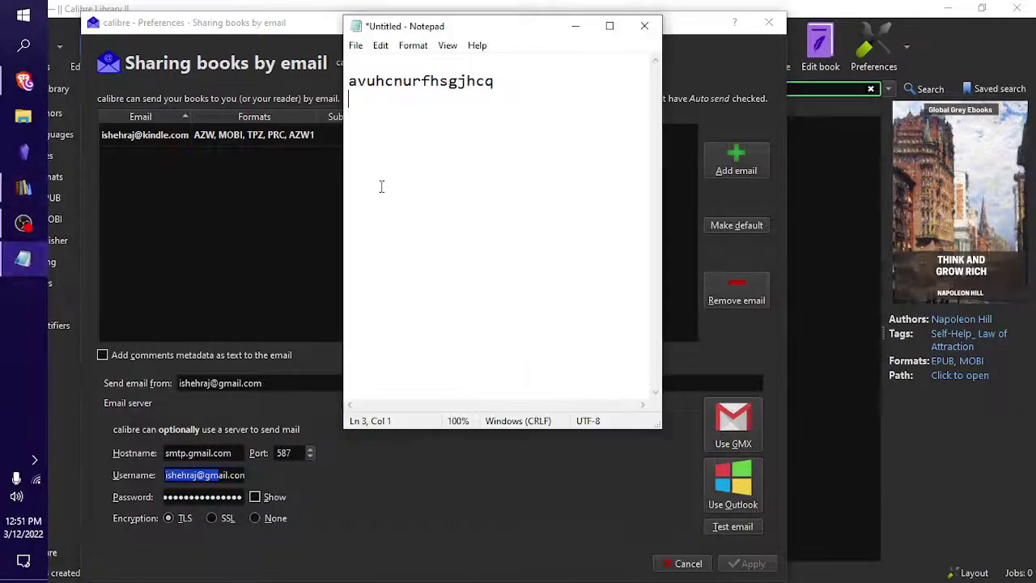
{"action": "double_click", "coordinate": [376, 80]}
{"action": "key", "text": "ctrl+c"}
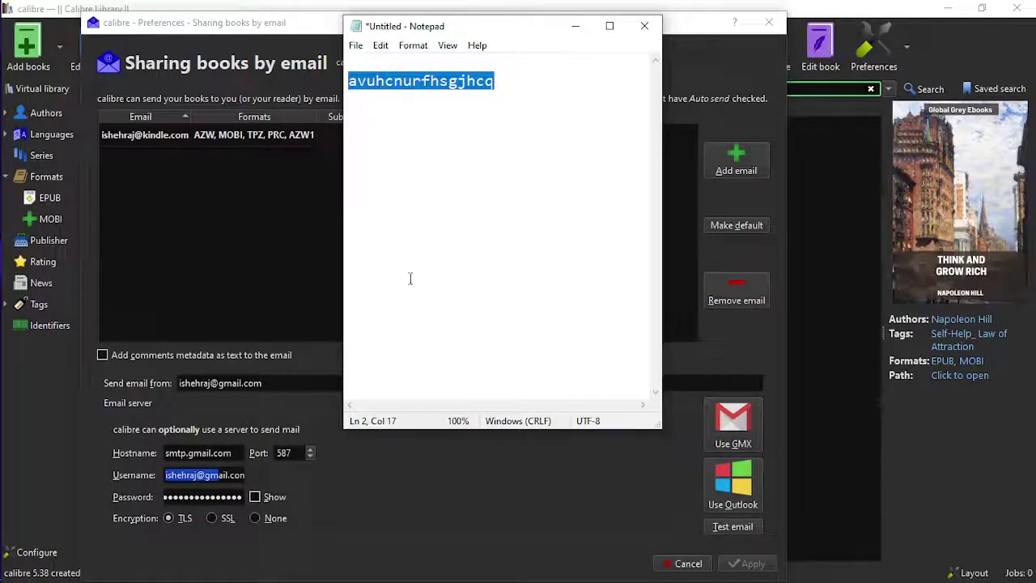
{"action": "left_click", "coordinate": [255, 497]}
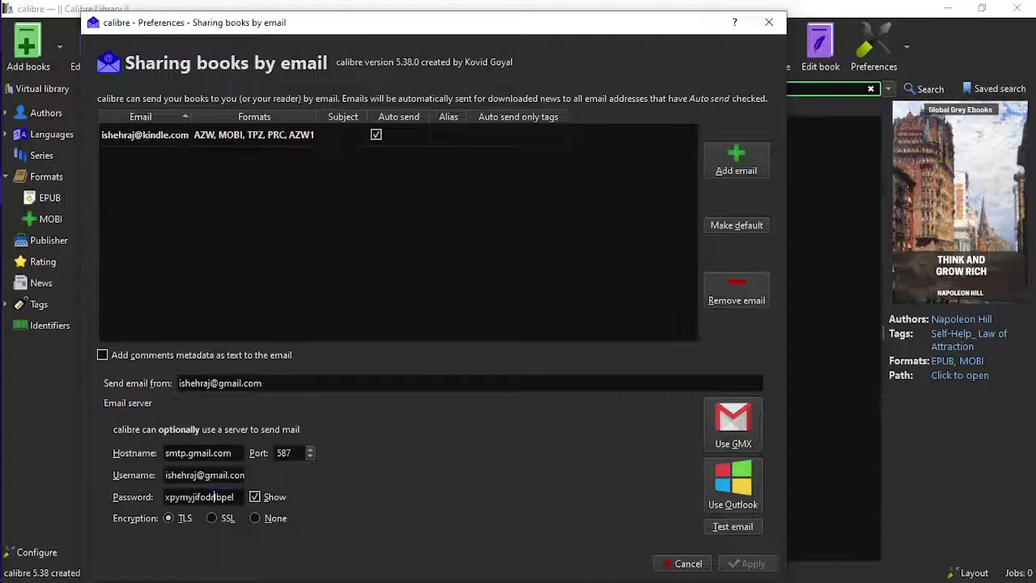
{"action": "key", "text": "ctrl+a"}
{"action": "key", "text": "ctrl+v"}
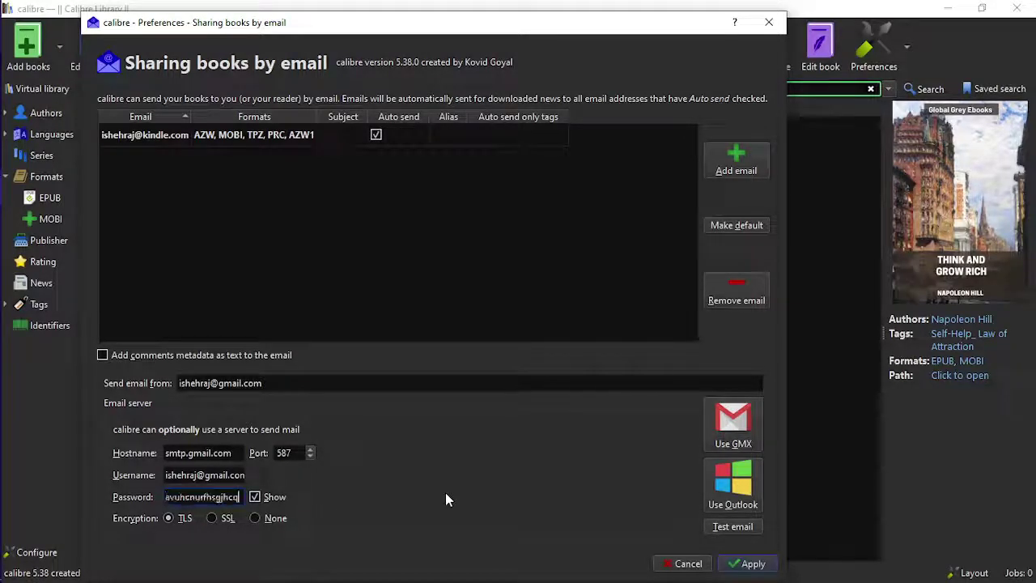
{"action": "left_click", "coordinate": [446, 500]}
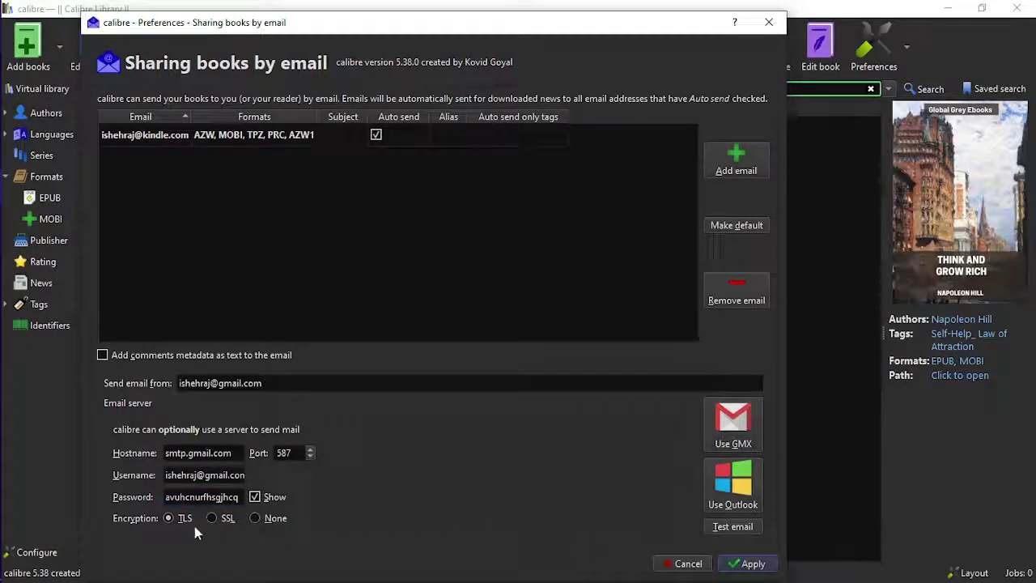
Send a successful test email to the Kindle address, then apply settings and close Preferences
{"action": "left_click", "coordinate": [719, 528]}
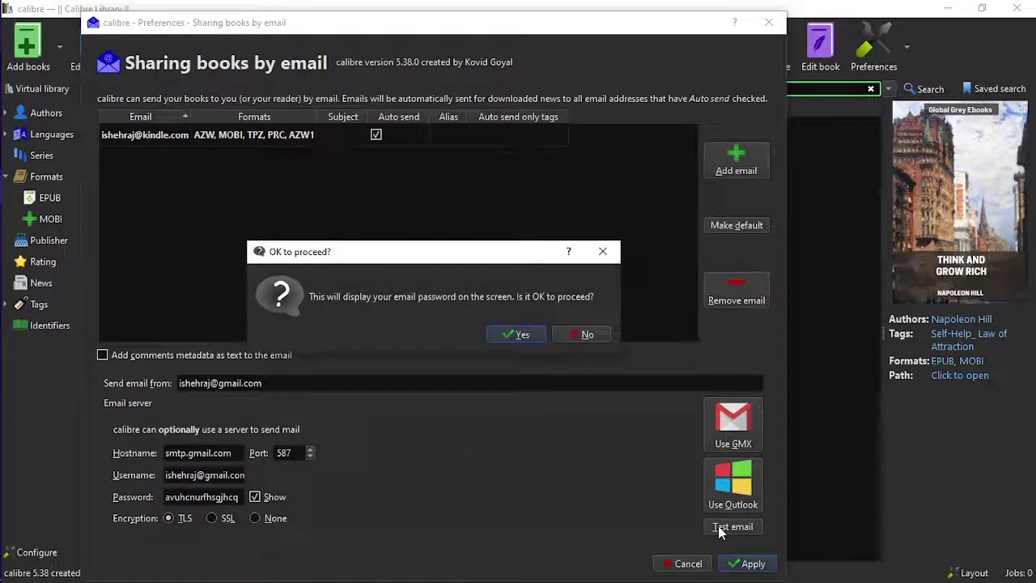
{"action": "key", "text": "Return"}
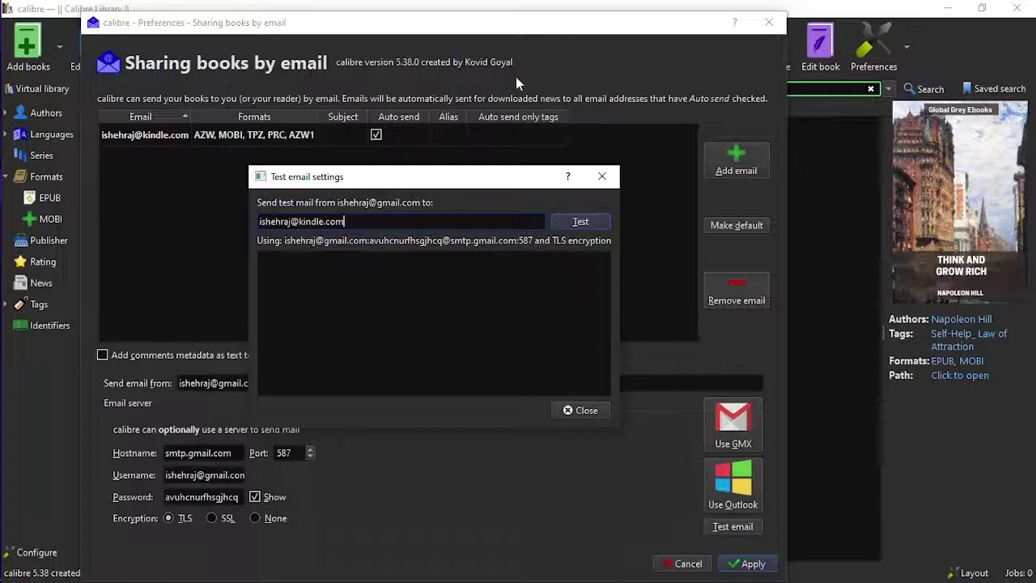
{"action": "left_click", "coordinate": [582, 222]}
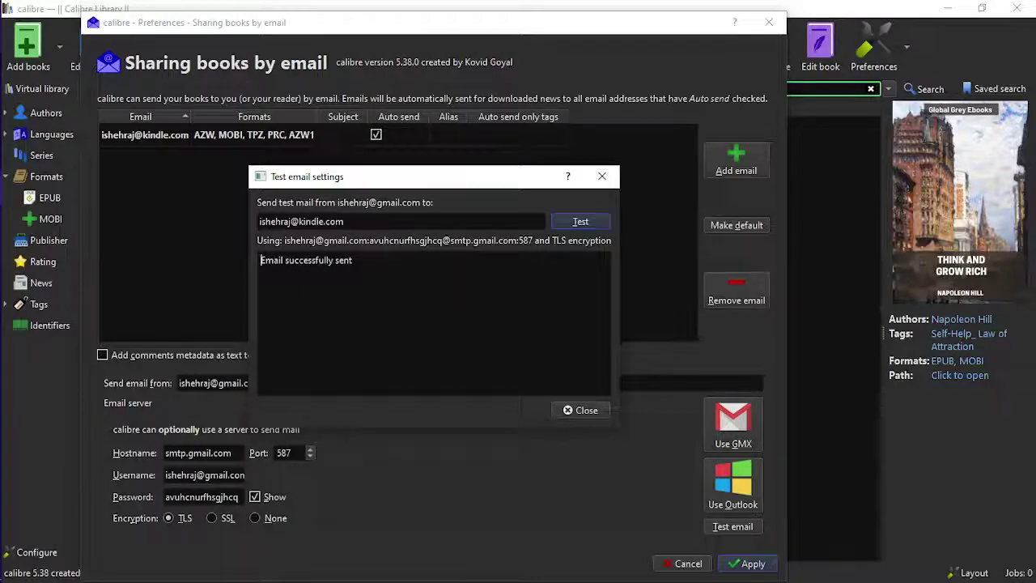
{"action": "left_click_drag", "start_coordinate": [353, 260], "coordinate": [261, 260]}
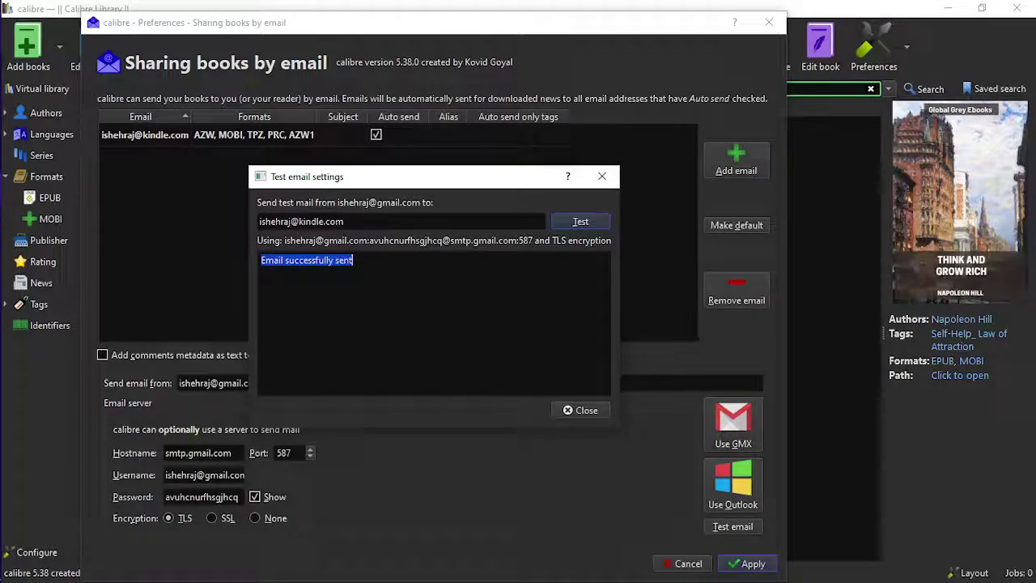
{"action": "left_click", "coordinate": [584, 413]}
{"action": "left_click", "coordinate": [745, 563]}
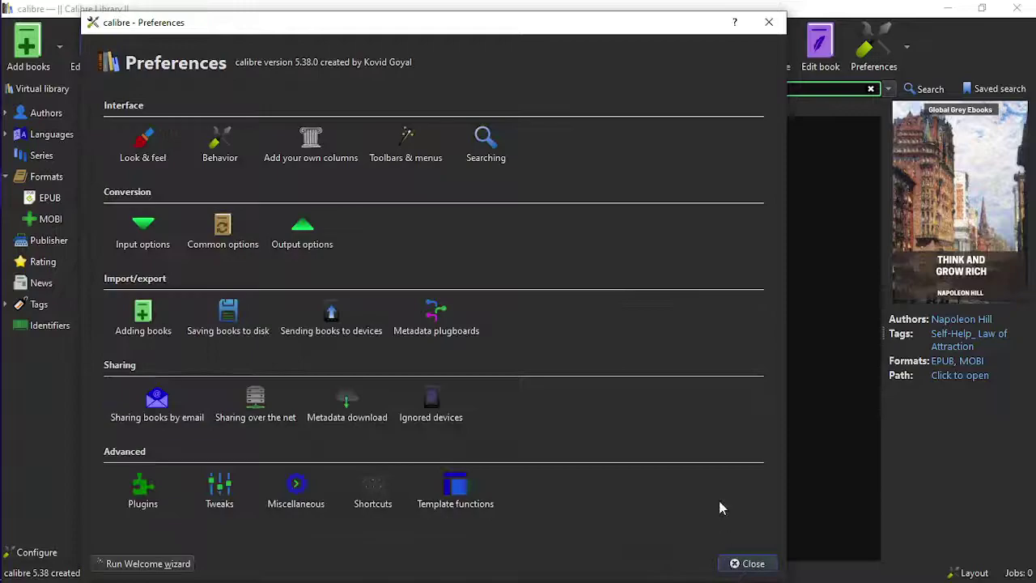
{"action": "left_click", "coordinate": [752, 567]}
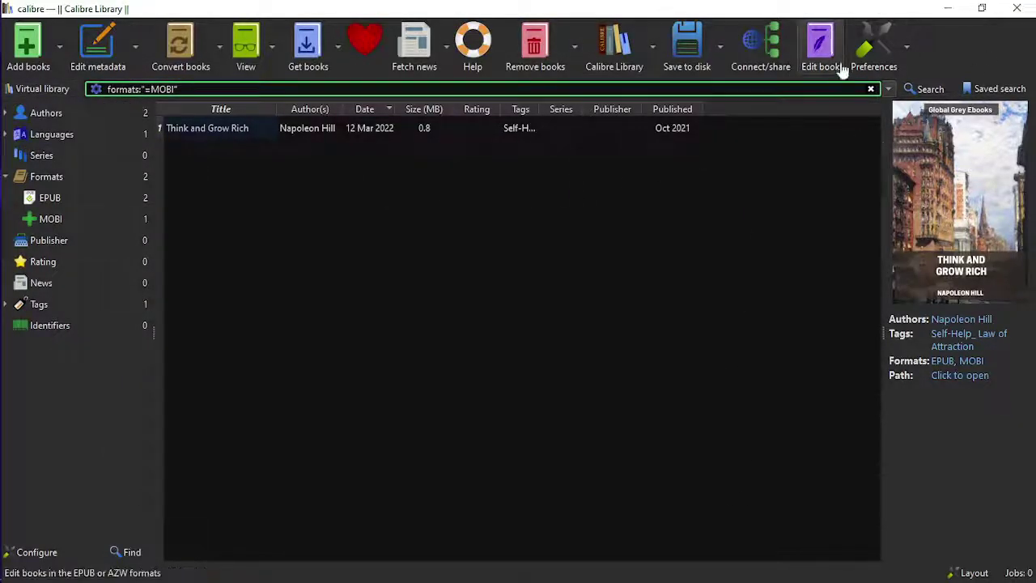
Load the Amazon.in homepage in the browser
{"action": "left_click", "coordinate": [23, 81]}
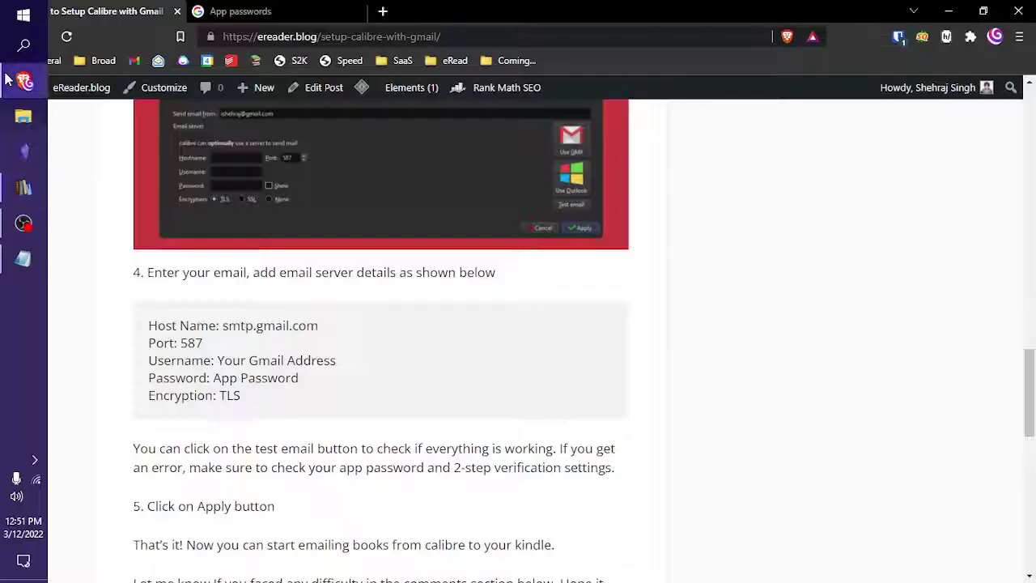
{"action": "left_click", "coordinate": [227, 11]}
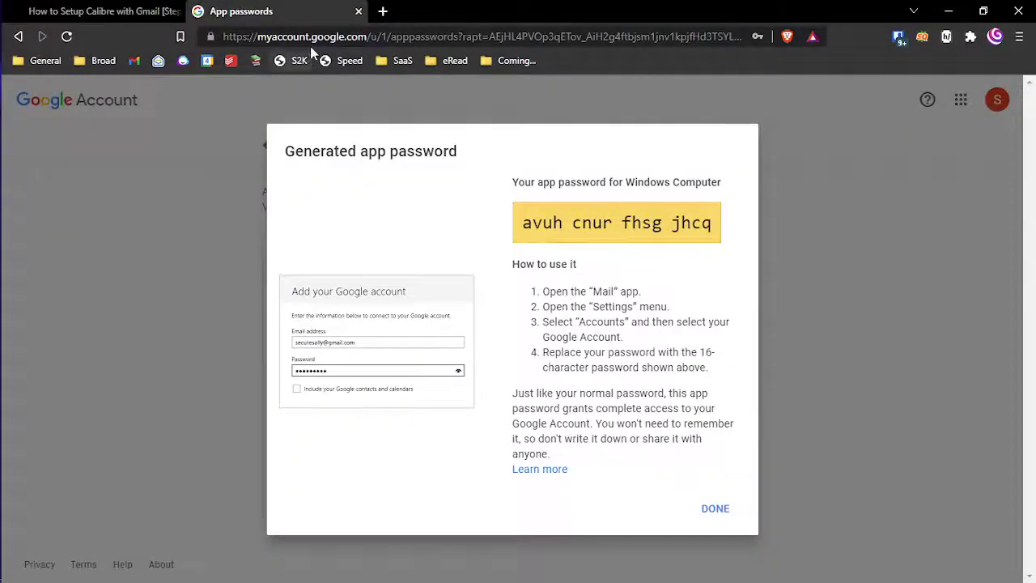
{"action": "left_click", "coordinate": [310, 46]}
{"action": "type", "text": "ama"}
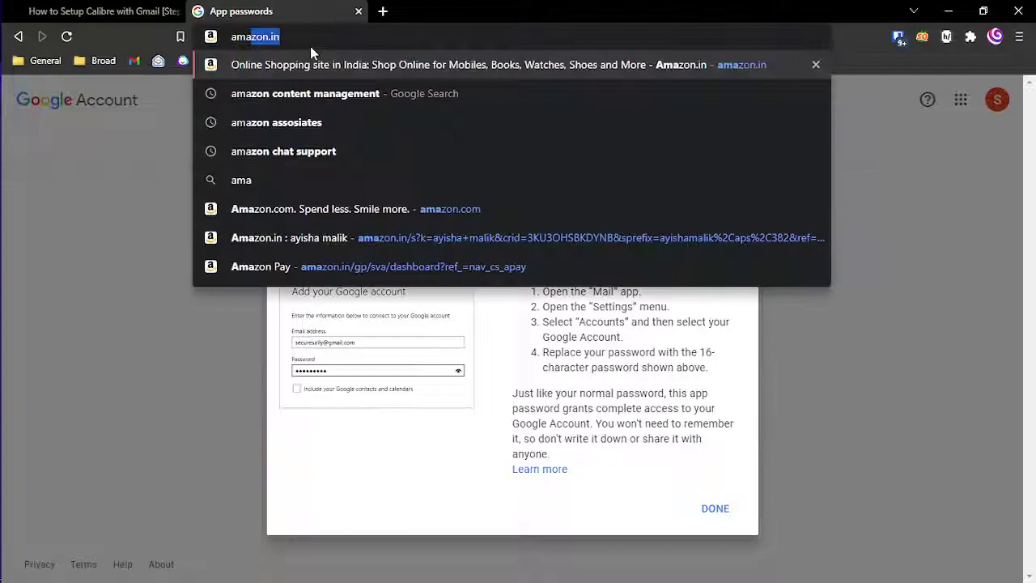
{"action": "key", "text": "Return"}
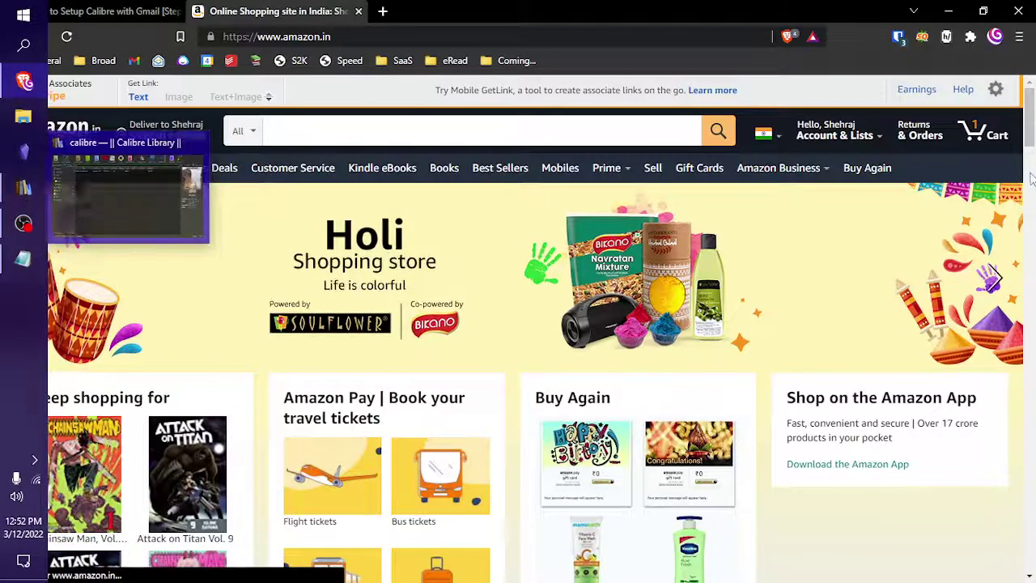
Open the Preferences view of Manage Your Content and Devices from Your Account
{"action": "left_click", "coordinate": [842, 130]}
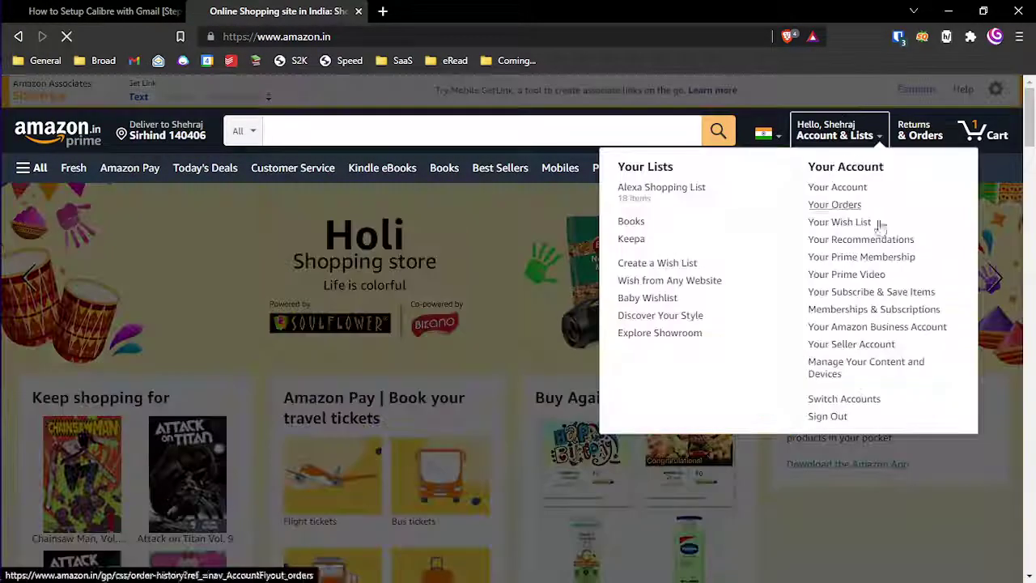
{"action": "scroll", "coordinate": [1034, 187], "scroll_direction": "down", "scroll_amount": 1}
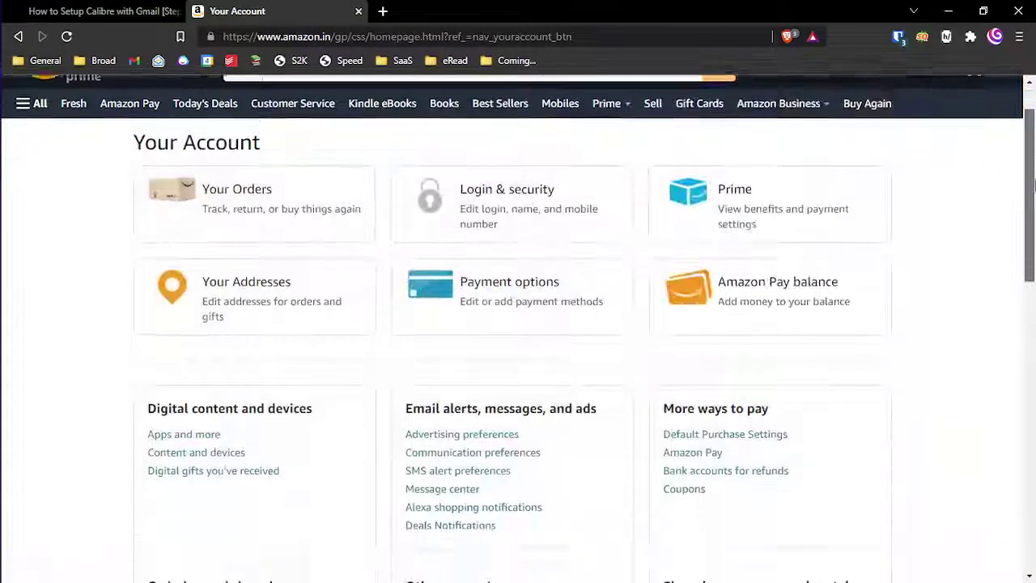
{"action": "scroll", "coordinate": [1034, 186], "scroll_direction": "up", "scroll_amount": 1}
{"action": "scroll", "coordinate": [1033, 194], "scroll_direction": "down", "scroll_amount": 3}
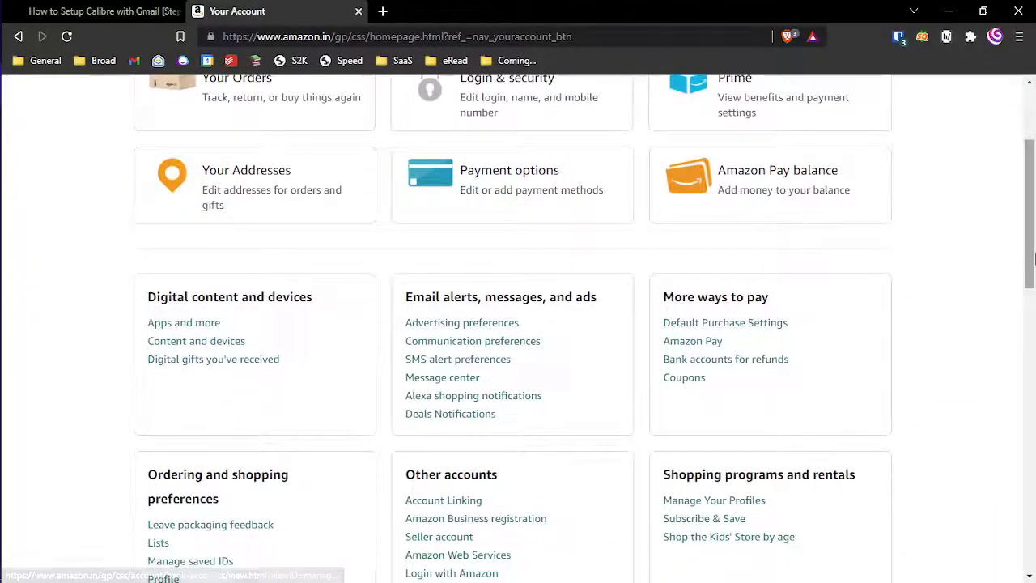
{"action": "scroll", "coordinate": [1034, 258], "scroll_direction": "up", "scroll_amount": 2}
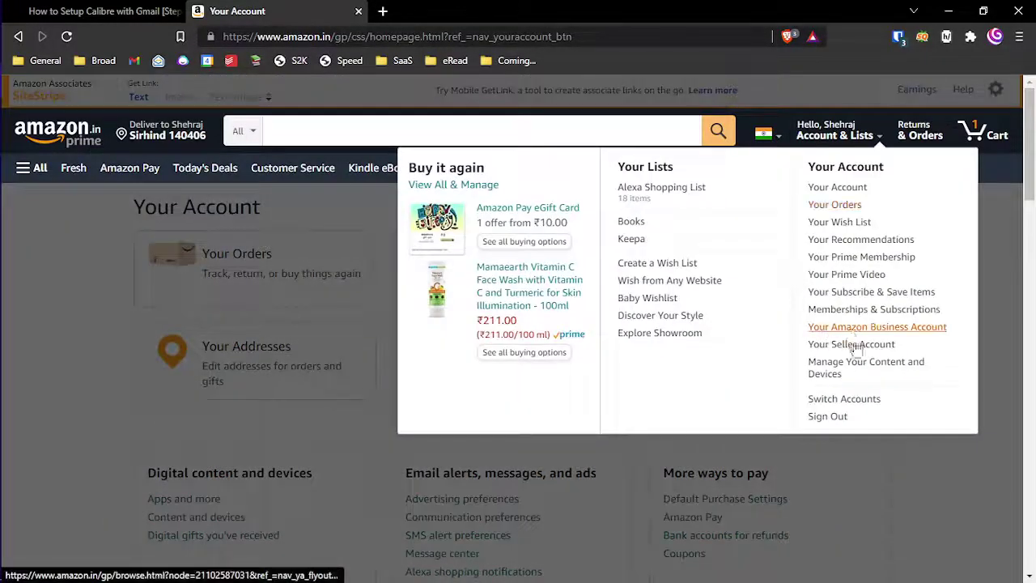
{"action": "left_click", "coordinate": [846, 369]}
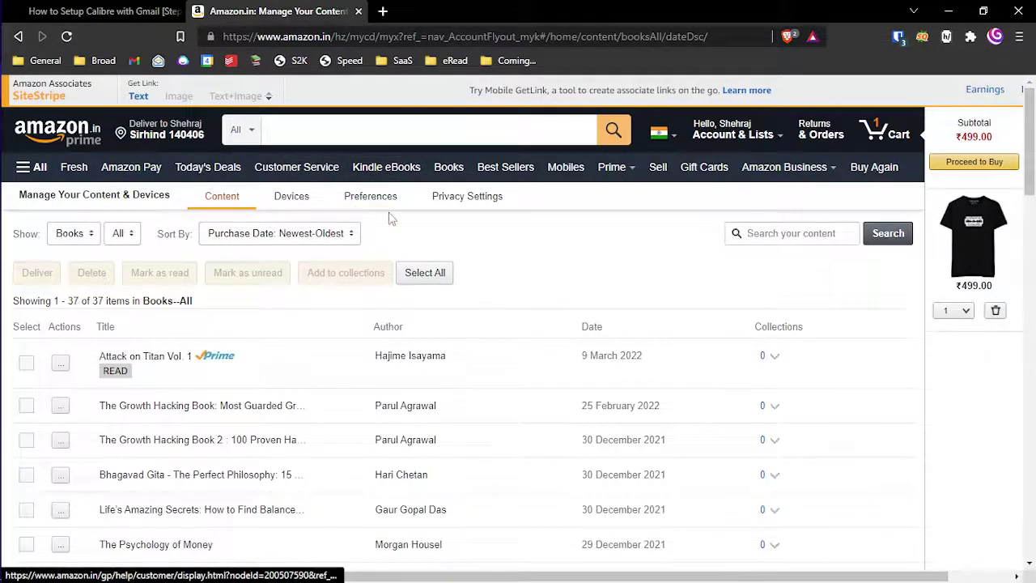
{"action": "left_click", "coordinate": [387, 200]}
{"action": "mouse_move", "coordinate": [467, 196]}
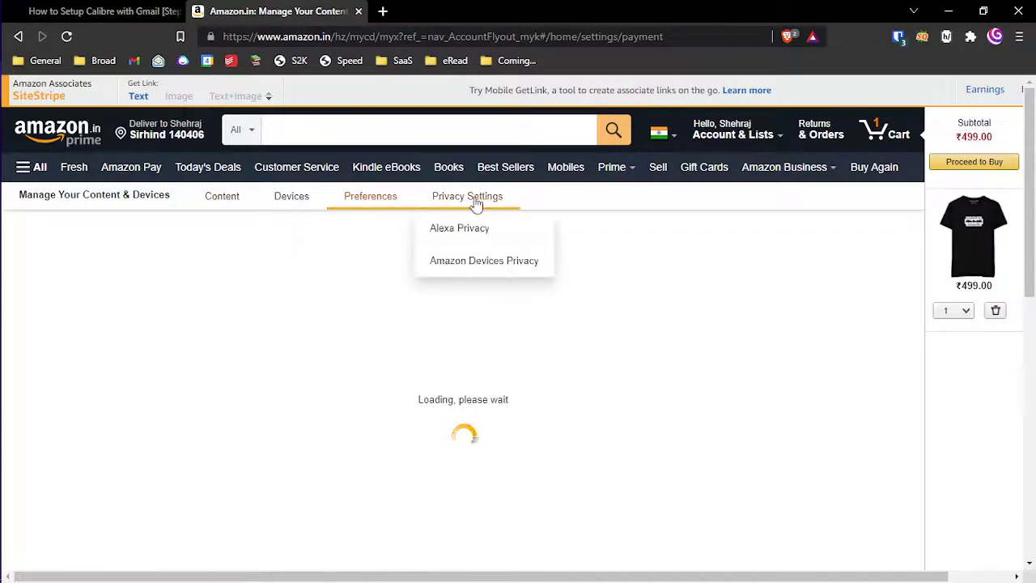
{"action": "left_click_drag", "start_coordinate": [1030, 137], "coordinate": [1032, 367]}
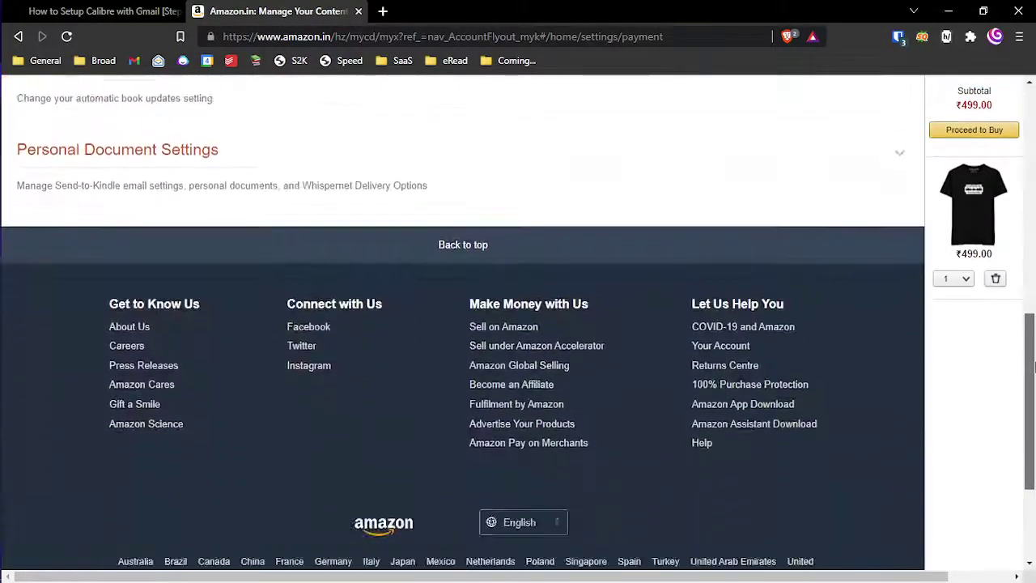
{"action": "scroll", "coordinate": [1033, 367], "scroll_direction": "up", "scroll_amount": 2}
Add the Gmail address as an approved e-mail under Personal Document Settings
{"action": "left_click", "coordinate": [136, 283]}
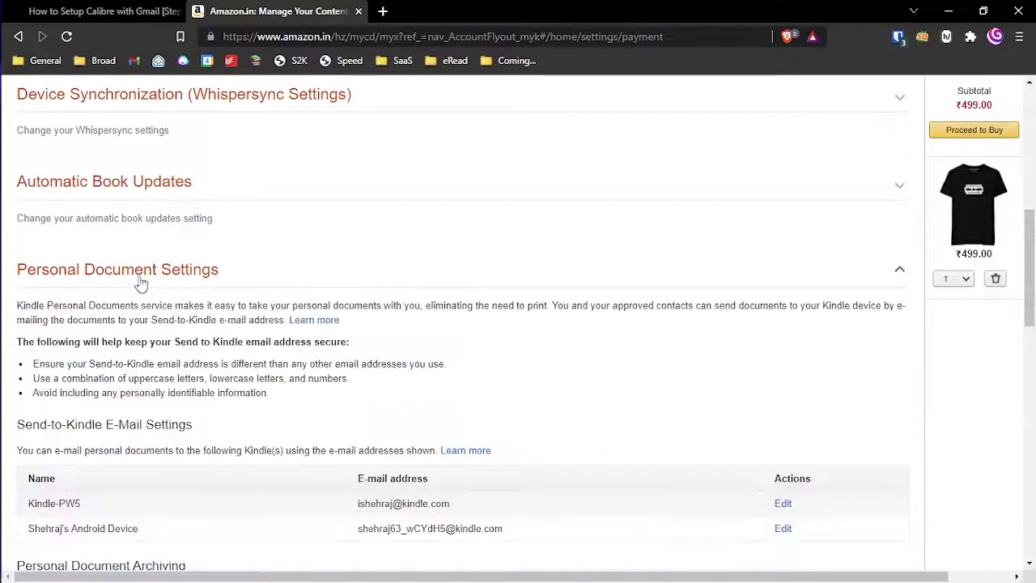
{"action": "left_click_drag", "start_coordinate": [1031, 267], "coordinate": [1031, 419]}
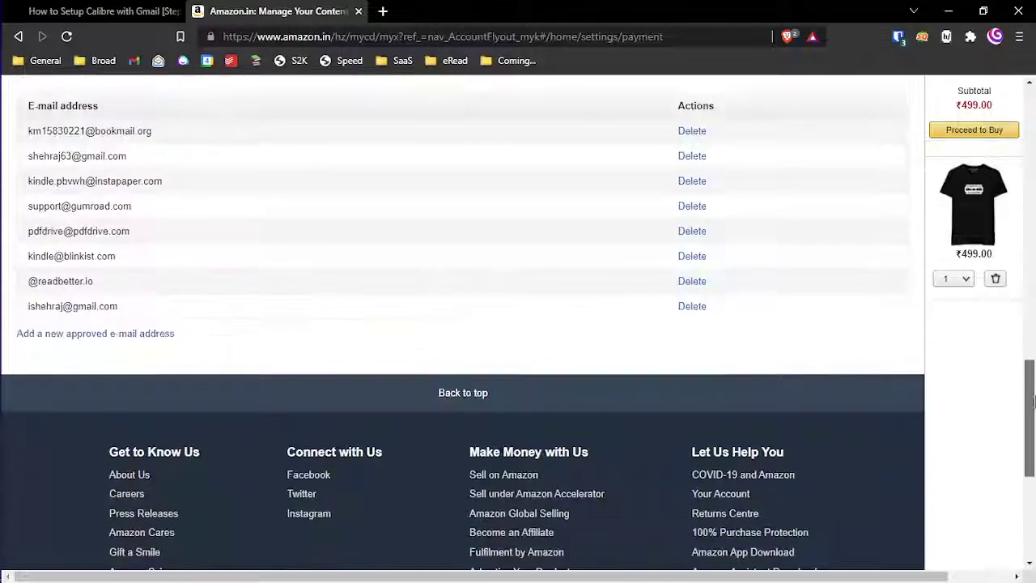
{"action": "left_click", "coordinate": [134, 336]}
{"action": "left_click", "coordinate": [357, 303]}
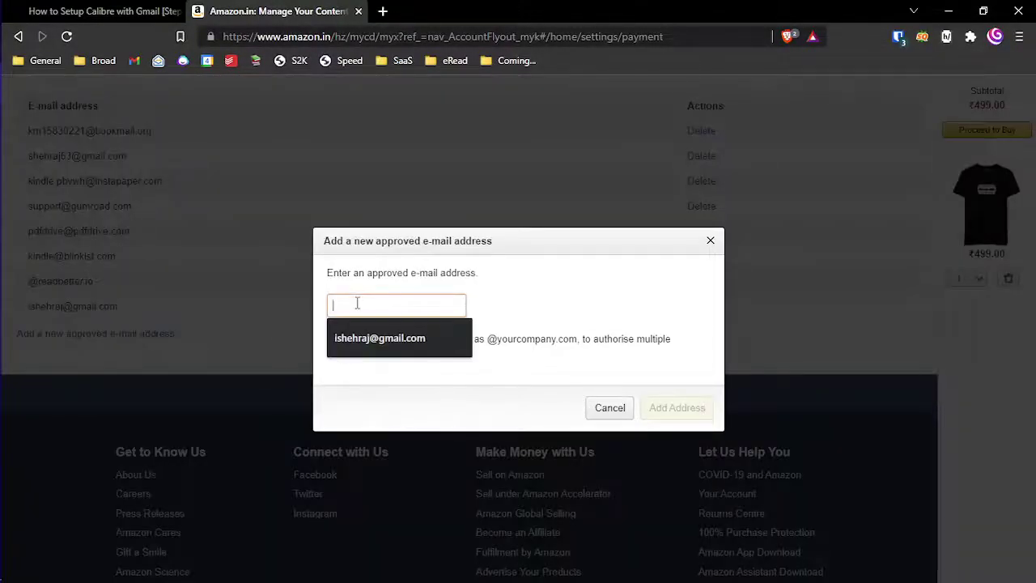
{"action": "left_click", "coordinate": [380, 336]}
{"action": "left_click", "coordinate": [654, 408]}
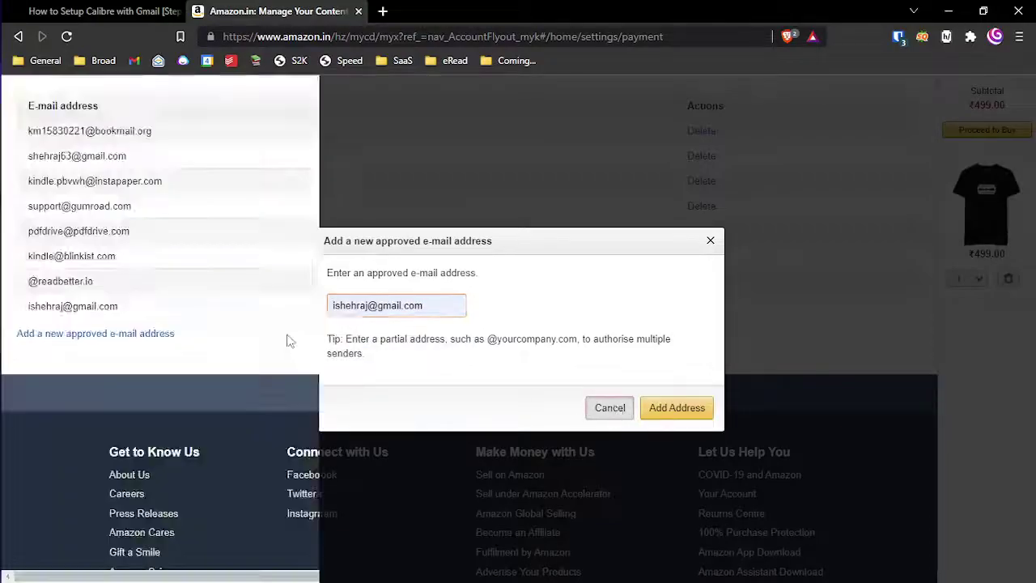
{"action": "double_click", "coordinate": [63, 306]}
{"action": "left_click", "coordinate": [63, 306]}
{"action": "double_click", "coordinate": [63, 306]}
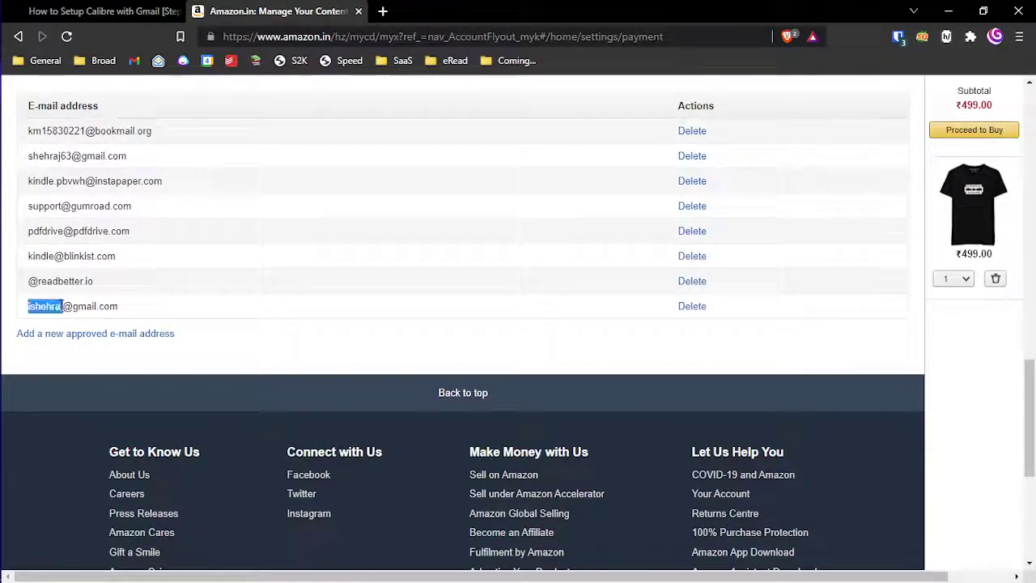
{"action": "left_click_drag", "start_coordinate": [62, 306], "coordinate": [119, 306]}
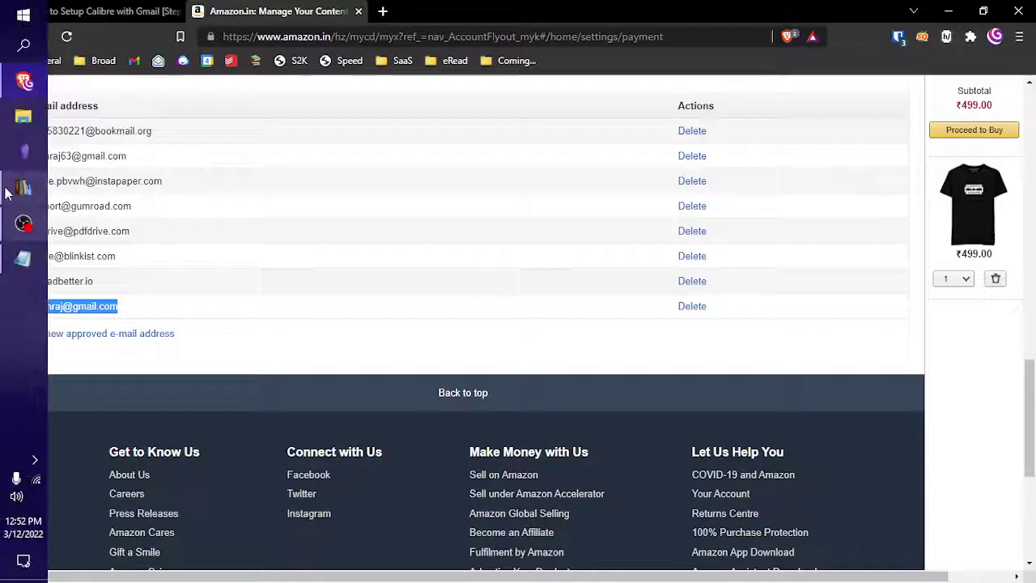
Select Think and Grow Rich in the Calibre library and bring up its actions list
{"action": "left_click", "coordinate": [24, 187]}
{"action": "left_click", "coordinate": [277, 132]}
{"action": "right_click", "coordinate": [281, 131]}
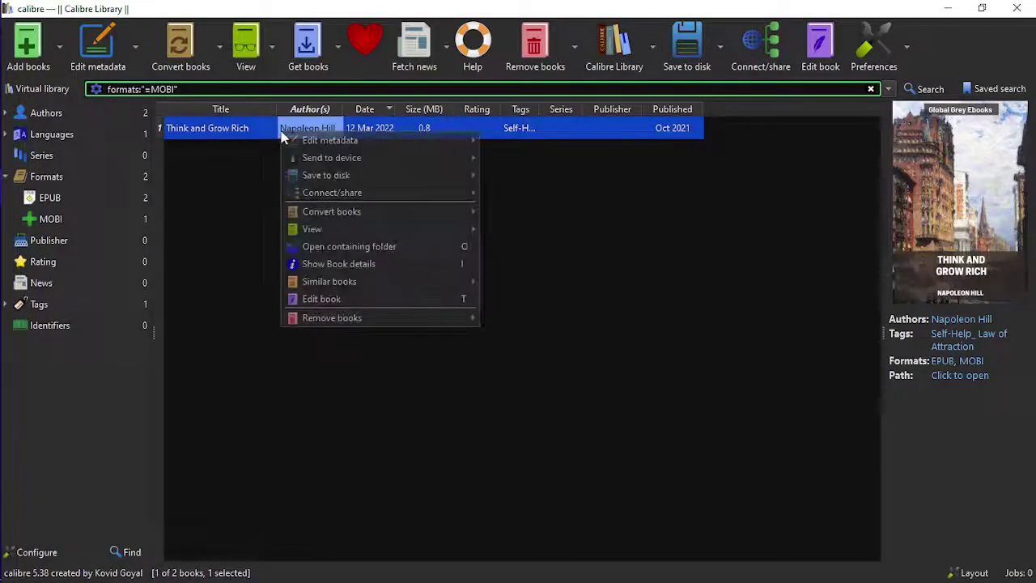
{"action": "mouse_move", "coordinate": [332, 158]}
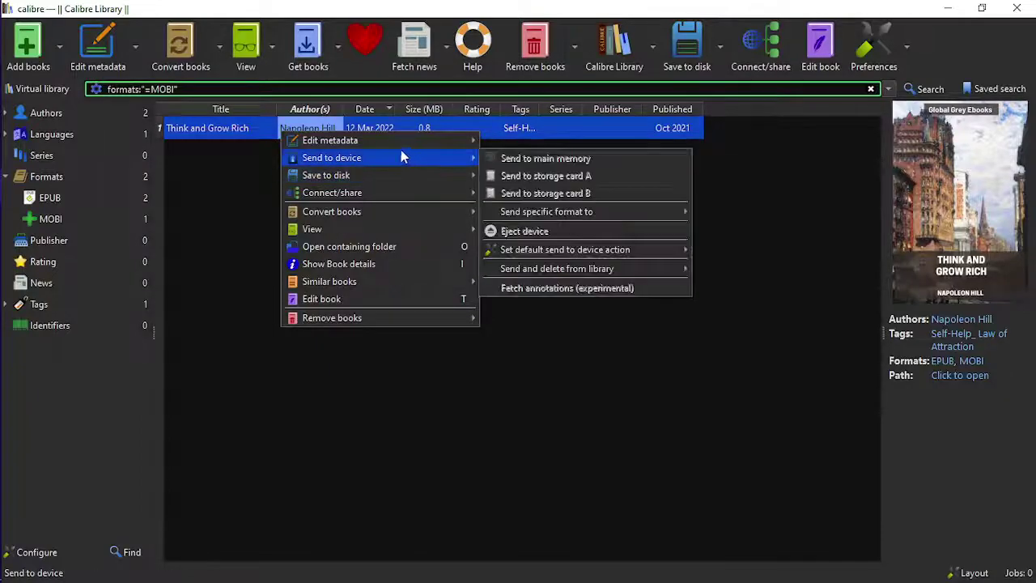
Email Think and Grow Rich to the Kindle address and check the Jobs list
{"action": "mouse_move", "coordinate": [330, 140]}
{"action": "left_click", "coordinate": [556, 131]}
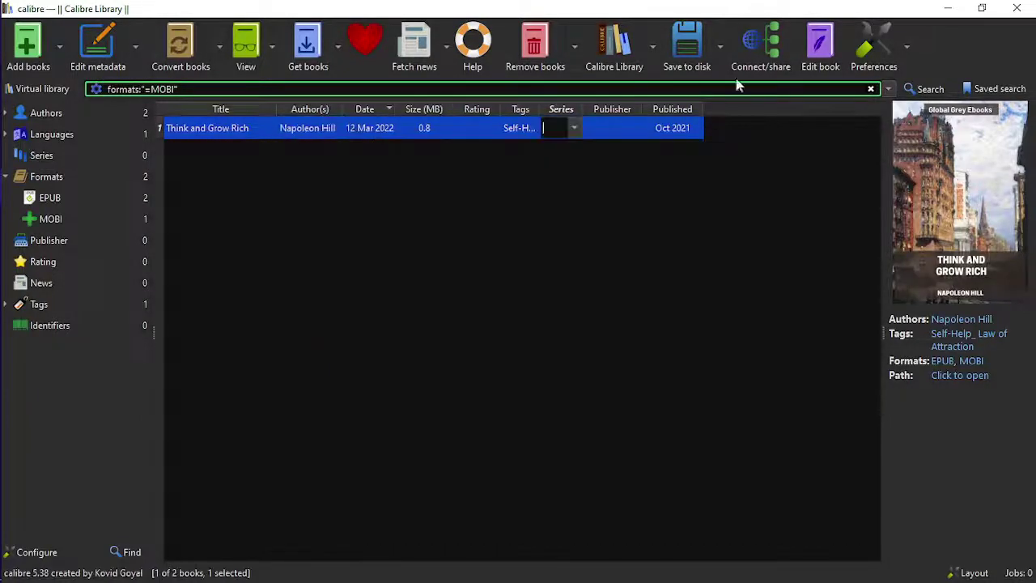
{"action": "left_click", "coordinate": [776, 73]}
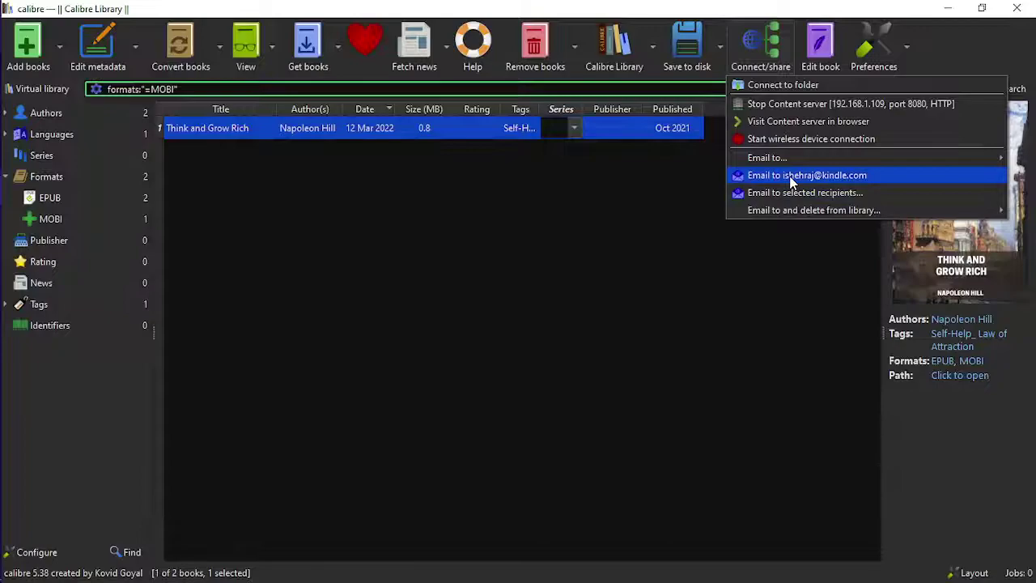
{"action": "left_click", "coordinate": [794, 175]}
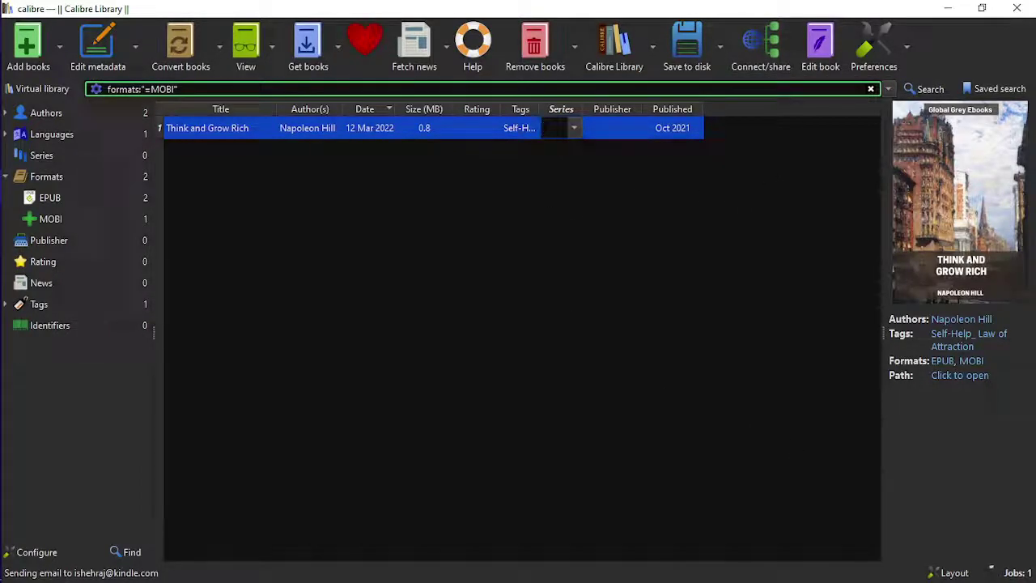
{"action": "left_click", "coordinate": [1016, 572]}
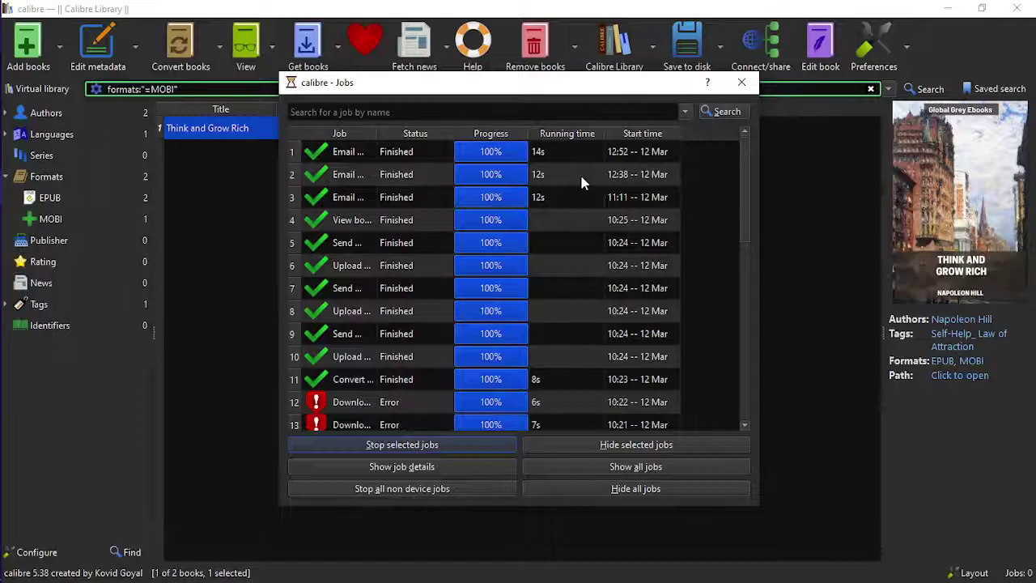
Open Gmail in a new tab from its bookmark and switch to the inbox
{"action": "left_click", "coordinate": [5, 76]}
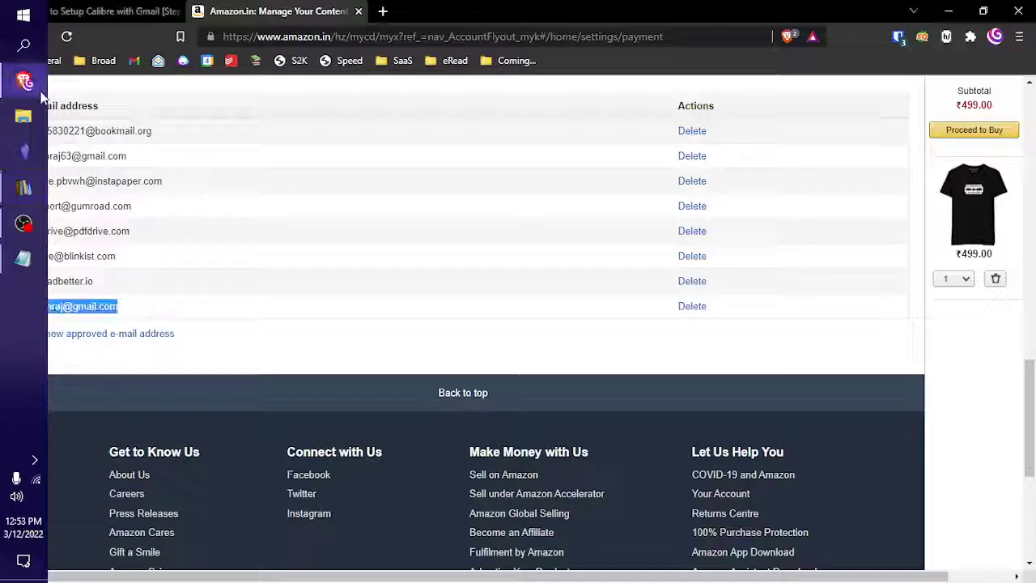
{"action": "right_click", "coordinate": [133, 61]}
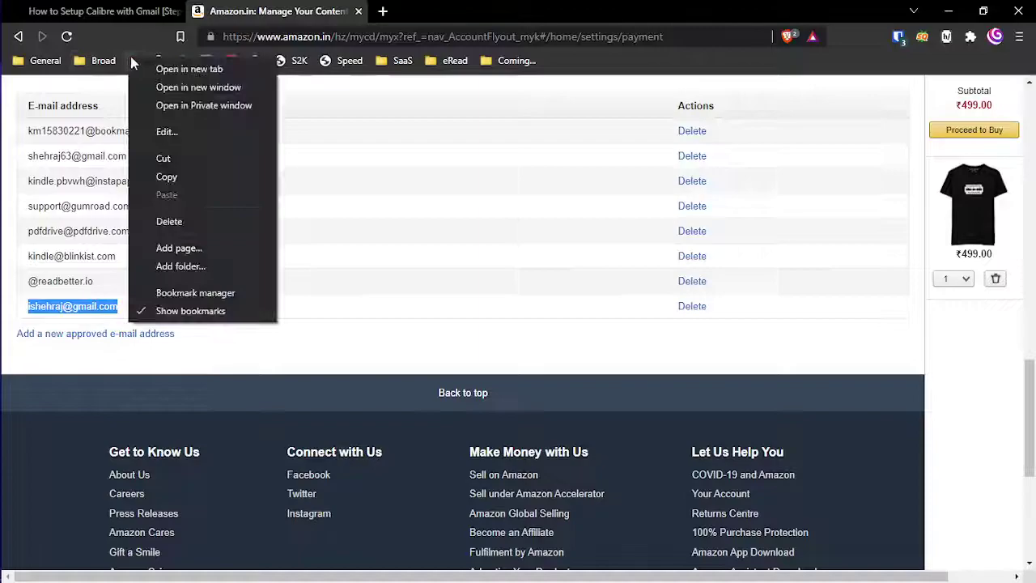
{"action": "left_click", "coordinate": [186, 69]}
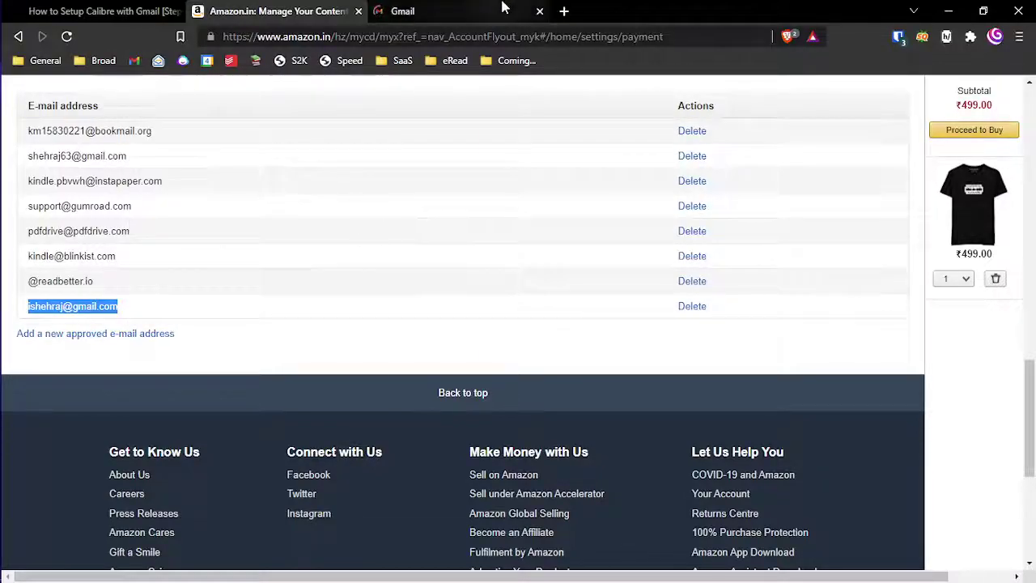
{"action": "left_click", "coordinate": [488, 8]}
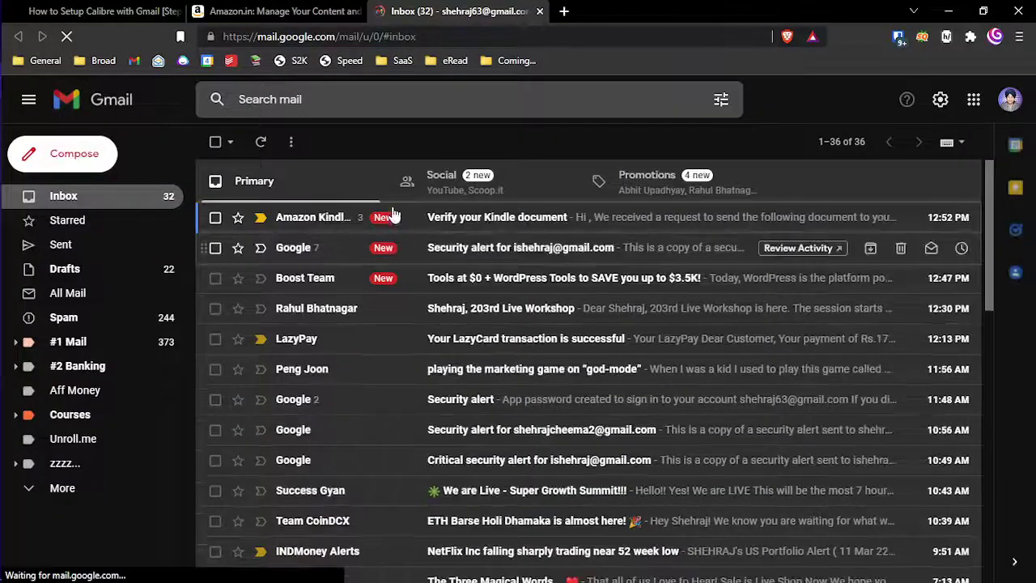
Open and expand the 'Verify your Kindle document' email and highlight the Think and Grow Rich request
{"action": "left_click", "coordinate": [397, 217]}
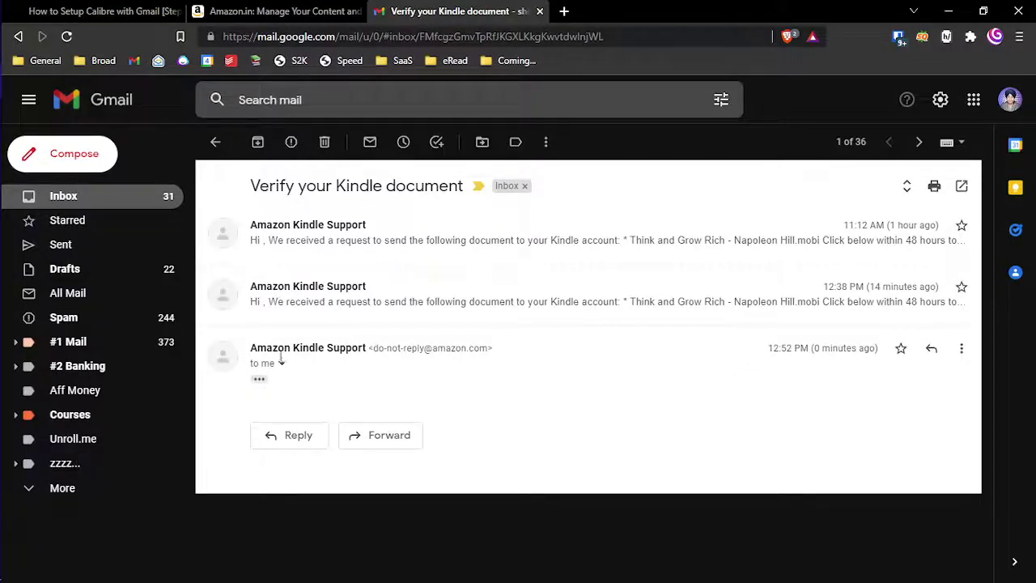
{"action": "left_click", "coordinate": [259, 379]}
{"action": "scroll", "coordinate": [518, 389], "scroll_direction": "down", "scroll_amount": 10}
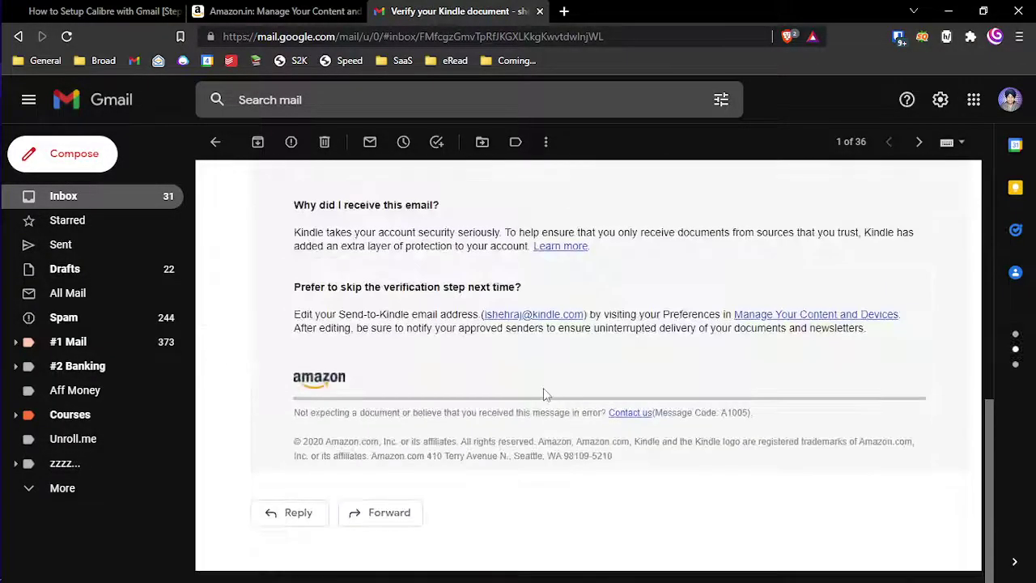
{"action": "scroll", "coordinate": [405, 453], "scroll_direction": "up", "scroll_amount": 8}
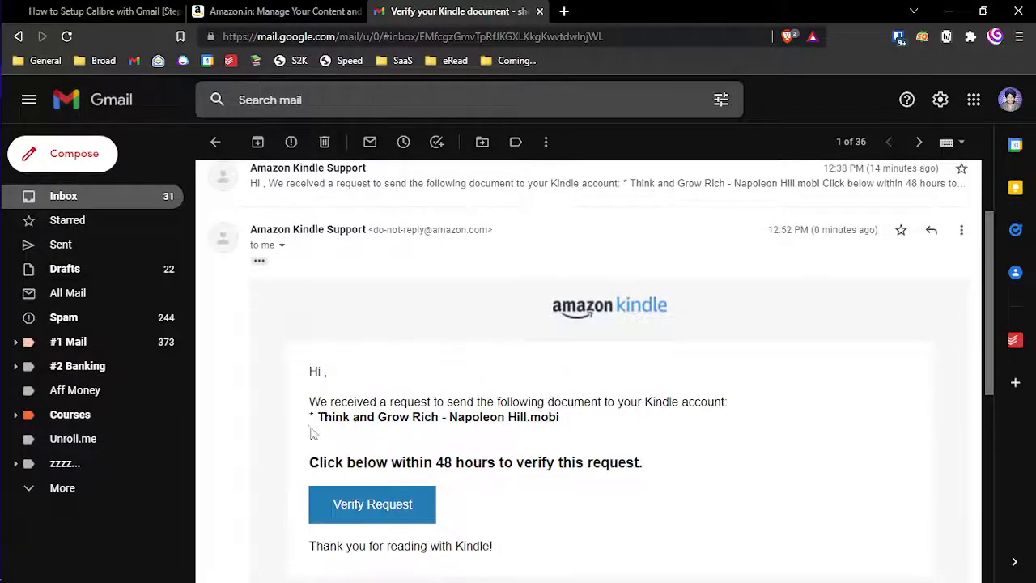
{"action": "left_click_drag", "start_coordinate": [312, 434], "coordinate": [375, 417]}
{"action": "left_click_drag", "start_coordinate": [731, 401], "coordinate": [617, 396]}
{"action": "triple_click", "coordinate": [482, 417]}
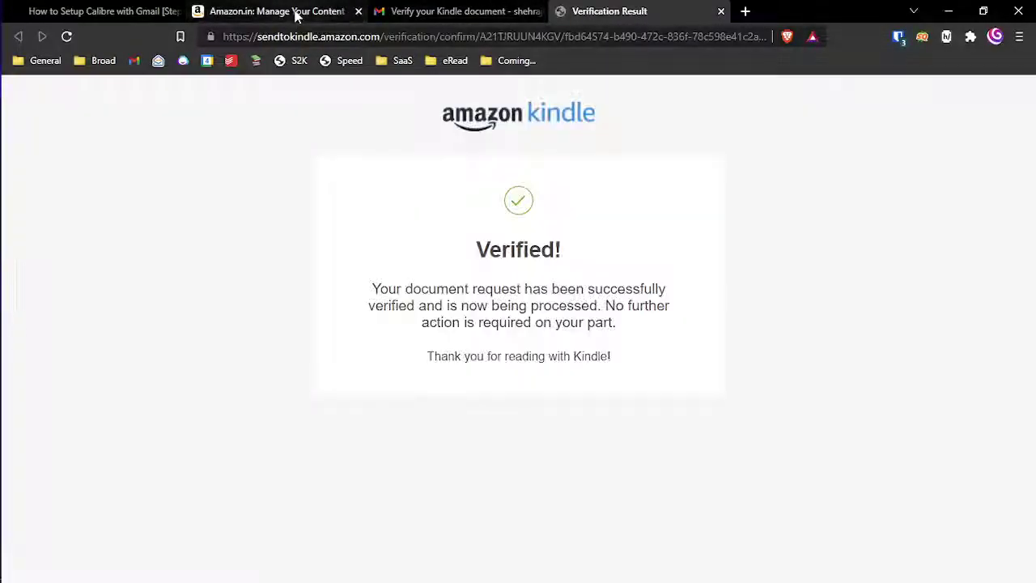
Reload the Amazon settings page and bring up the Kindle content list
{"action": "left_click", "coordinate": [295, 11]}
{"action": "key", "text": "F5"}
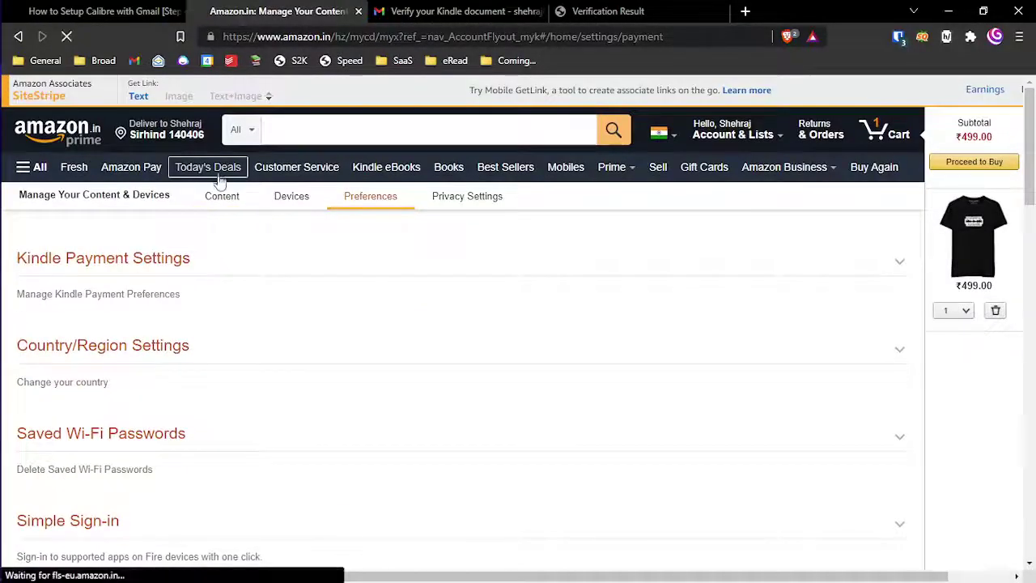
{"action": "left_click", "coordinate": [220, 196]}
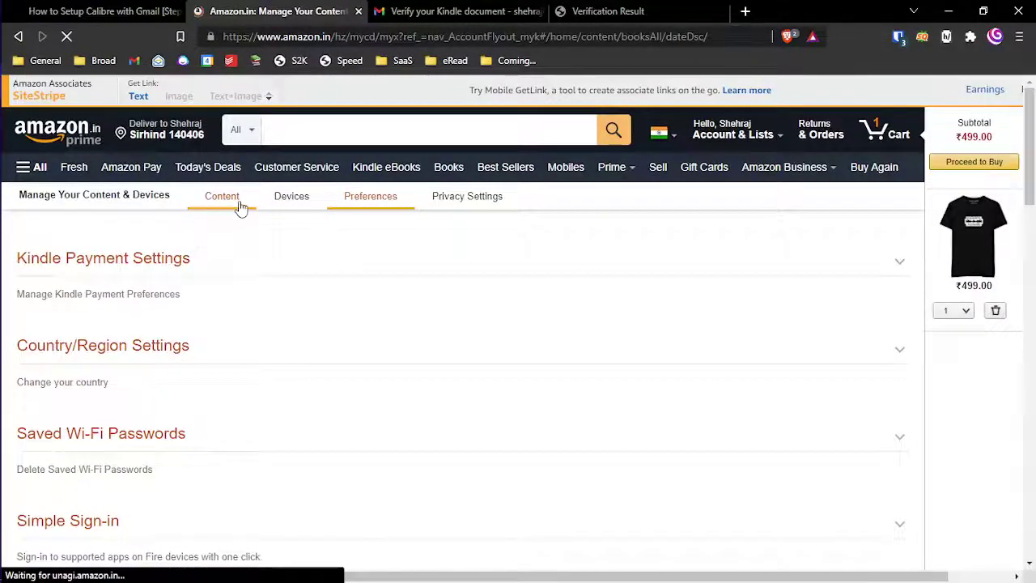
{"action": "left_click", "coordinate": [208, 167]}
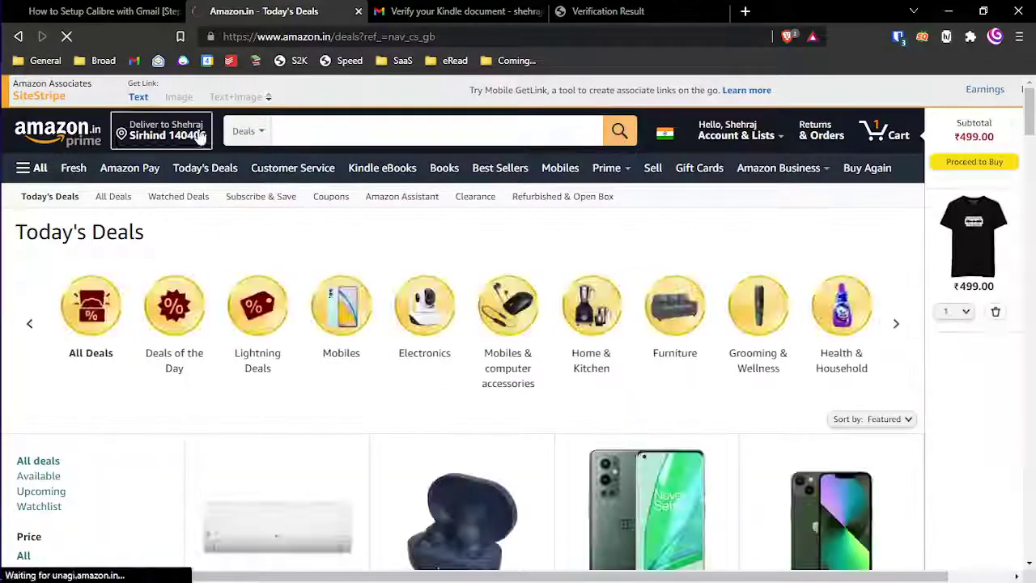
{"action": "left_click", "coordinate": [18, 36]}
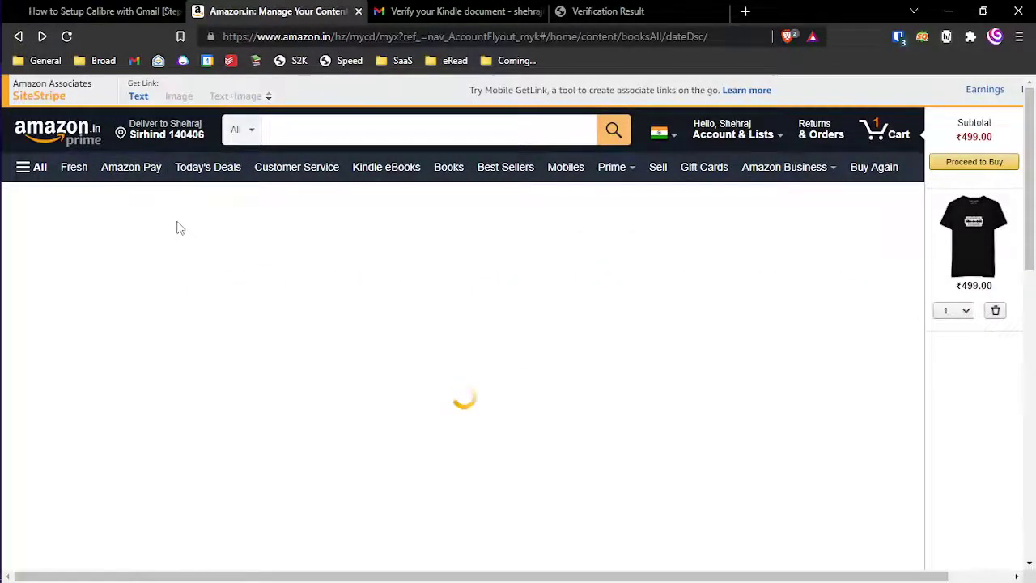
Filter to Pending Deliveries showing the queued Think and Grow Rich copies, then close the Amazon tab
{"action": "left_click", "coordinate": [59, 243]}
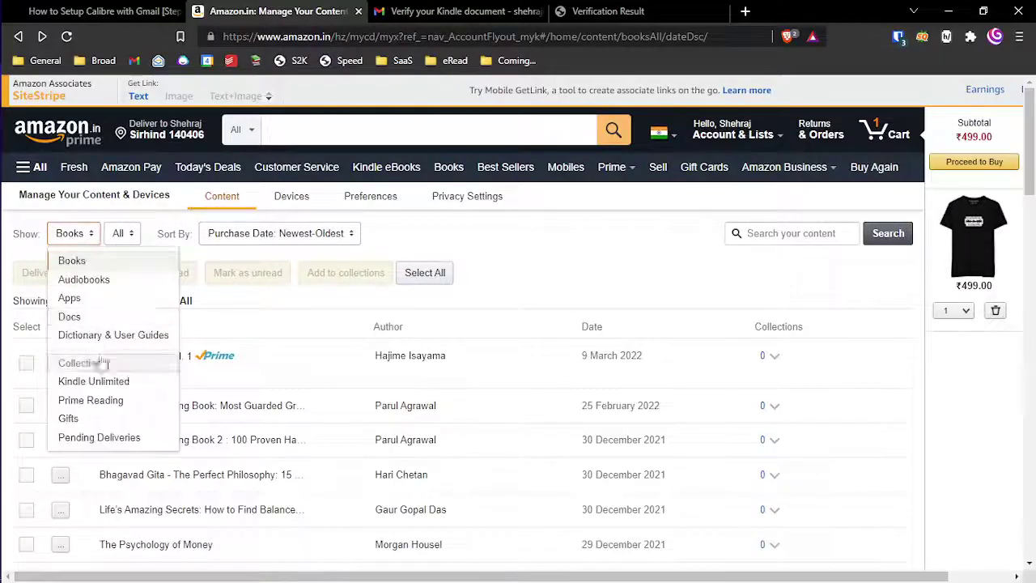
{"action": "left_click", "coordinate": [101, 438]}
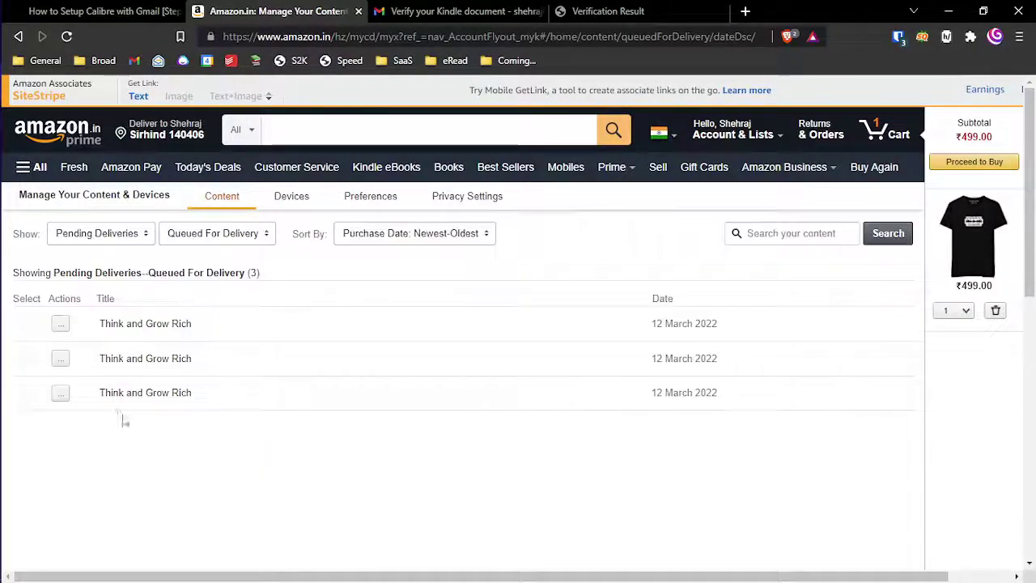
{"action": "left_click_drag", "start_coordinate": [179, 411], "coordinate": [109, 348]}
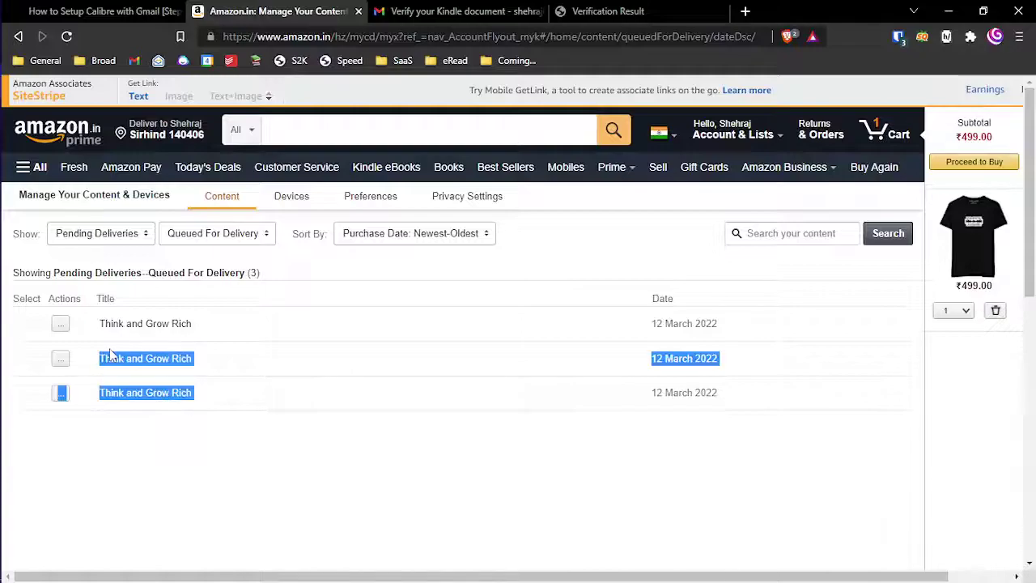
{"action": "left_click", "coordinate": [195, 446]}
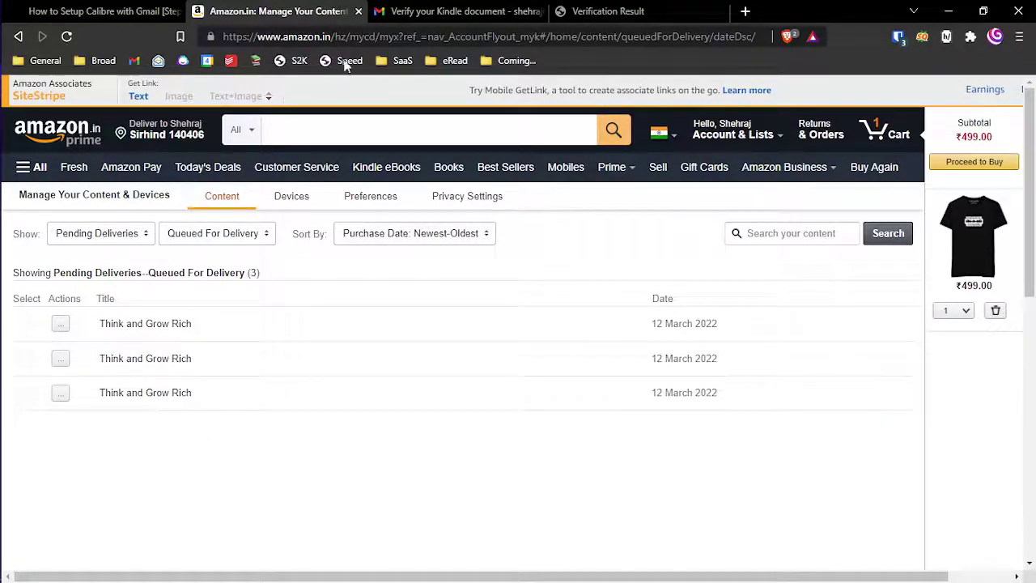
{"action": "left_click", "coordinate": [358, 12]}
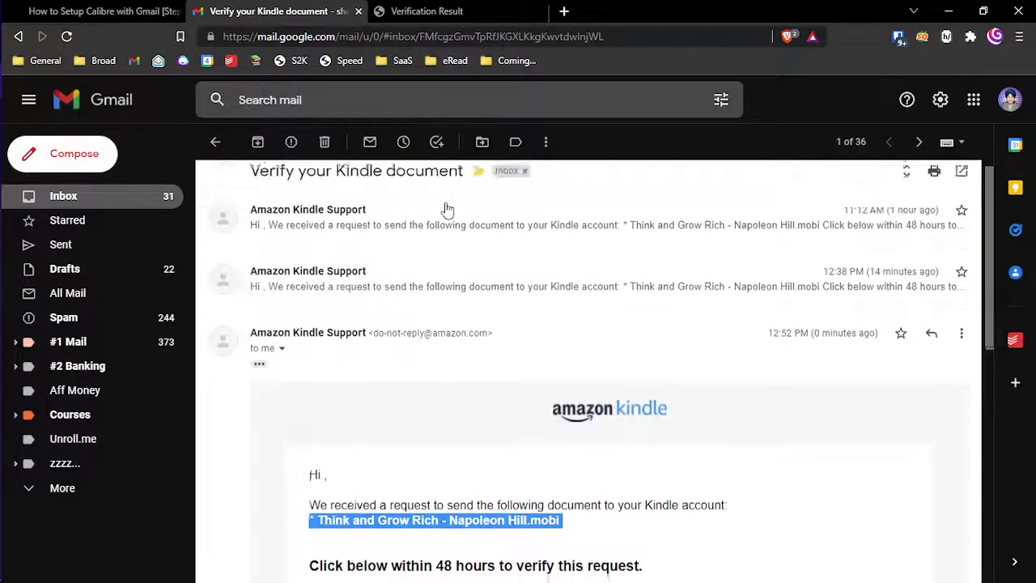
{"action": "scroll", "coordinate": [647, 306], "scroll_direction": "down", "scroll_amount": 10}
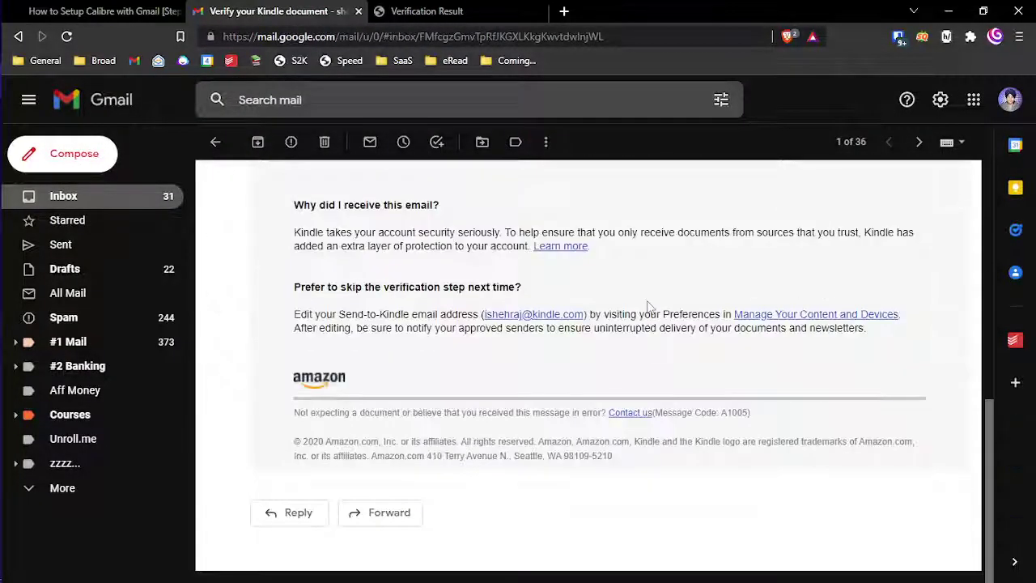
{"action": "scroll", "coordinate": [647, 306], "scroll_direction": "up", "scroll_amount": 10}
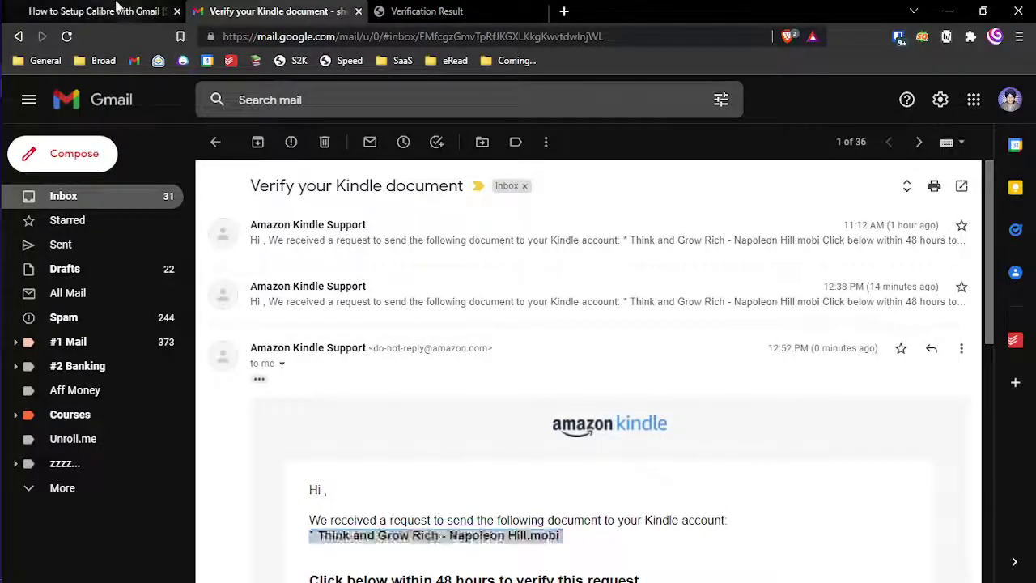
Return to the 'How to Setup Calibre with Gmail' guide, highlight its title and scroll to the SMTP details
{"action": "left_click", "coordinate": [115, 10]}
{"action": "scroll", "coordinate": [301, 217], "scroll_direction": "up", "scroll_amount": 5}
{"action": "scroll", "coordinate": [301, 217], "scroll_direction": "up", "scroll_amount": 5}
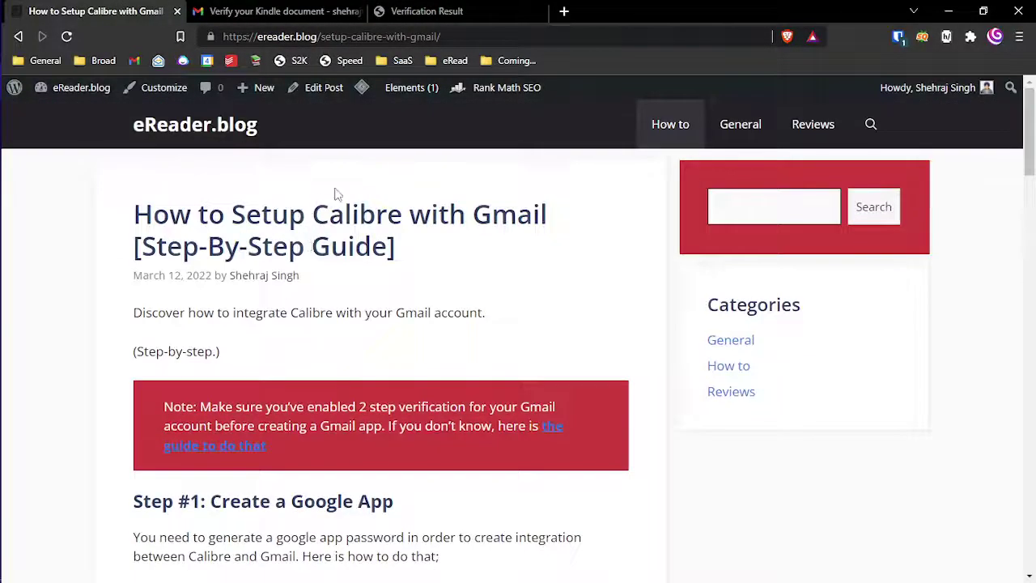
{"action": "triple_click", "coordinate": [332, 233]}
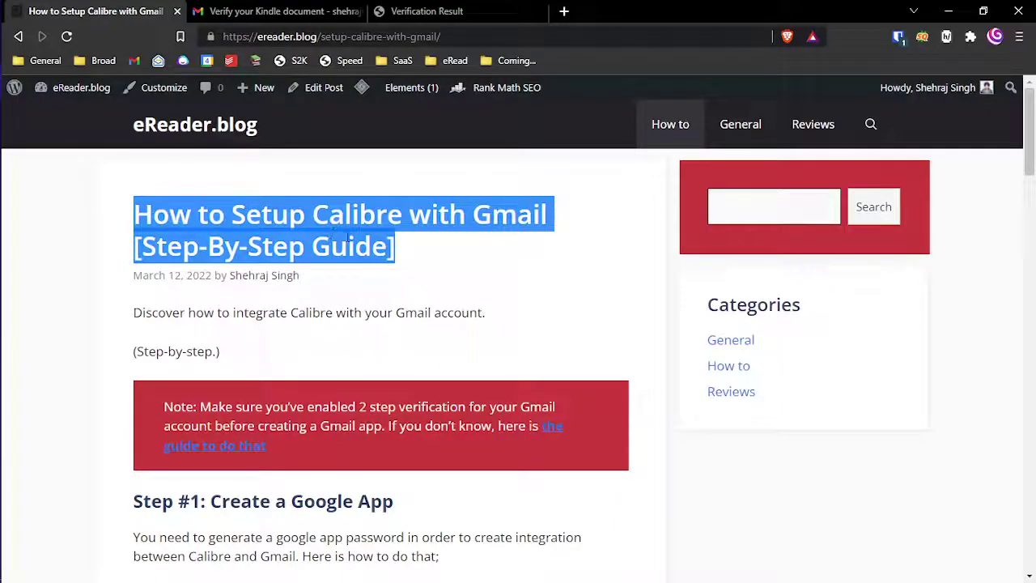
{"action": "scroll", "coordinate": [348, 235], "scroll_direction": "down", "scroll_amount": 10}
{"action": "scroll", "coordinate": [348, 240], "scroll_direction": "down", "scroll_amount": 5}
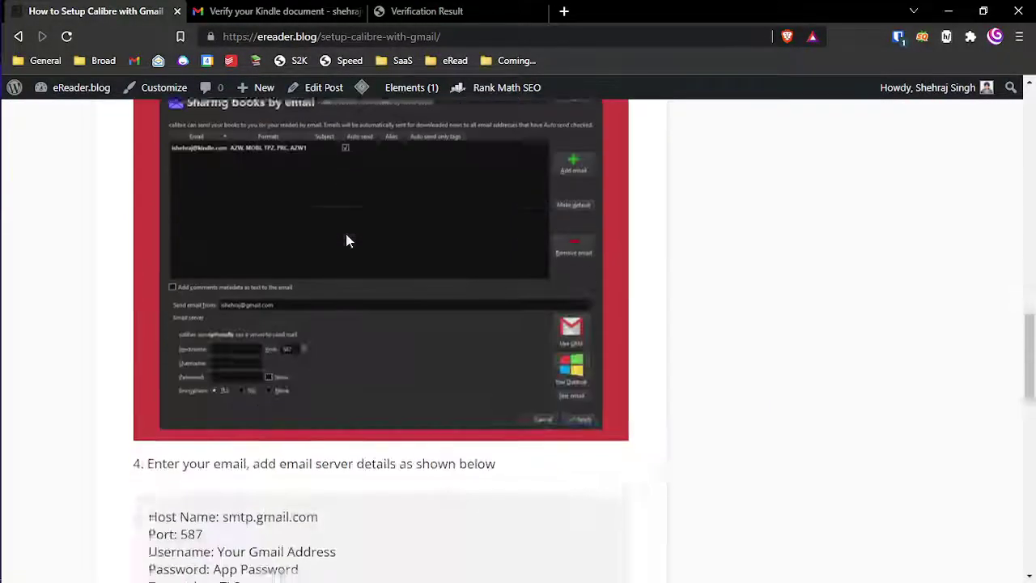
{"action": "scroll", "coordinate": [348, 240], "scroll_direction": "down", "scroll_amount": 5}
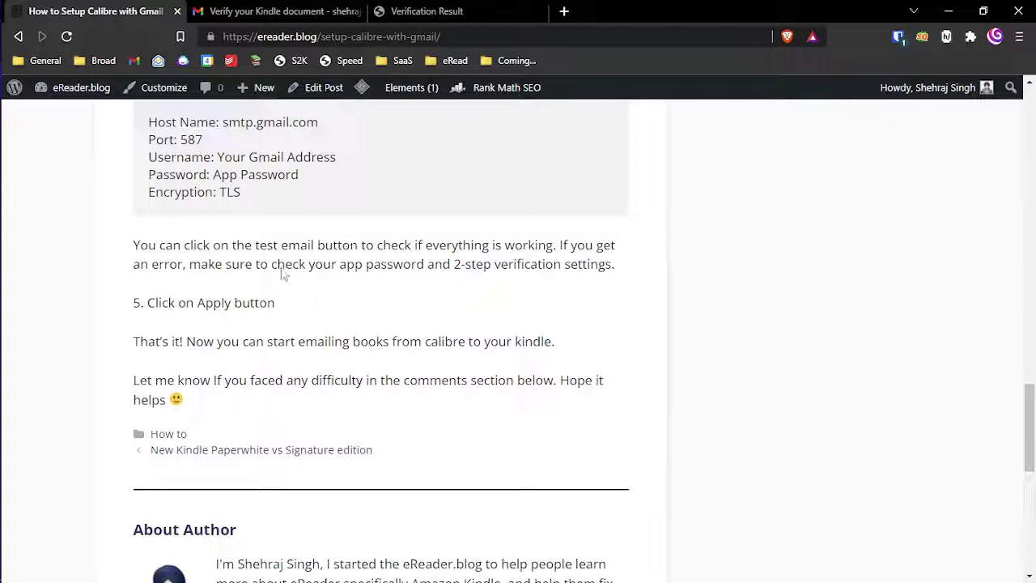